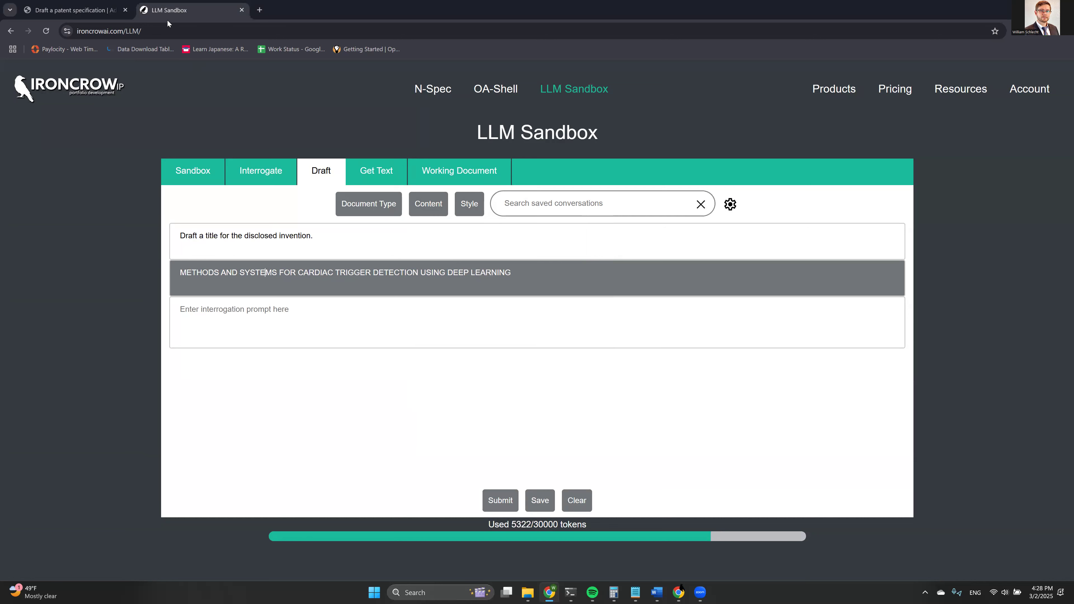
Switch to the Added Matter patent draft to check its background and summary sections.
click(71, 10)
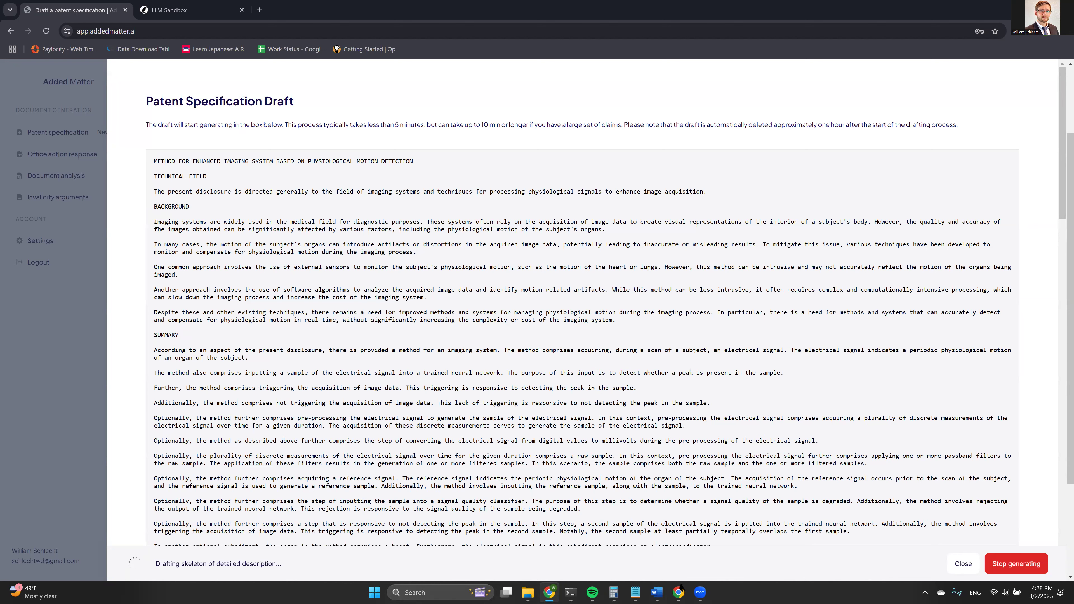
drag(155, 222, 168, 270)
click(167, 270)
triple_click(154, 270)
click(199, 265)
drag(180, 275, 148, 272)
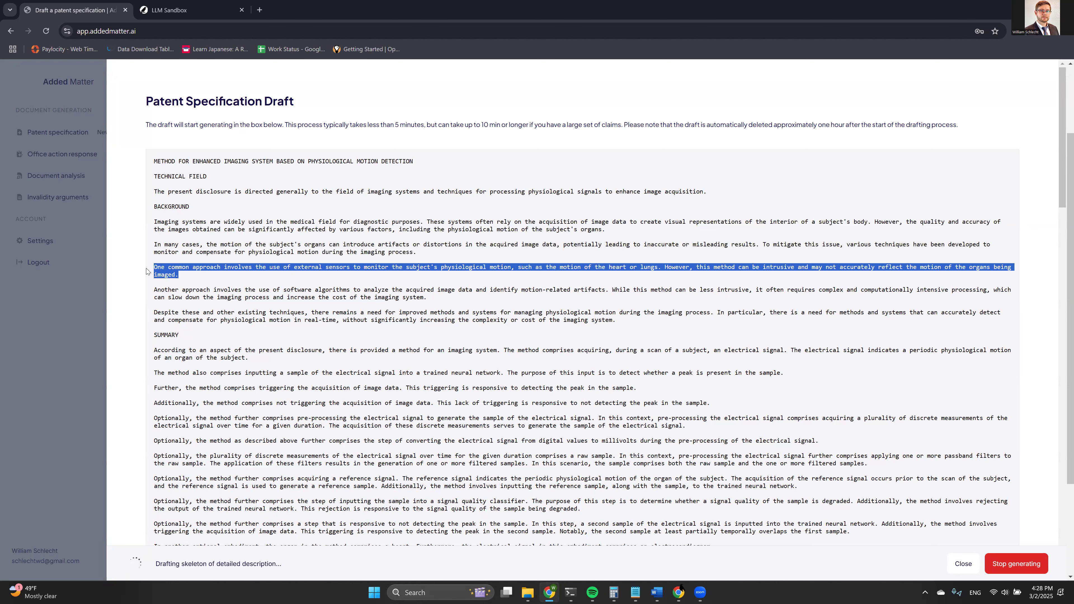
click(163, 271)
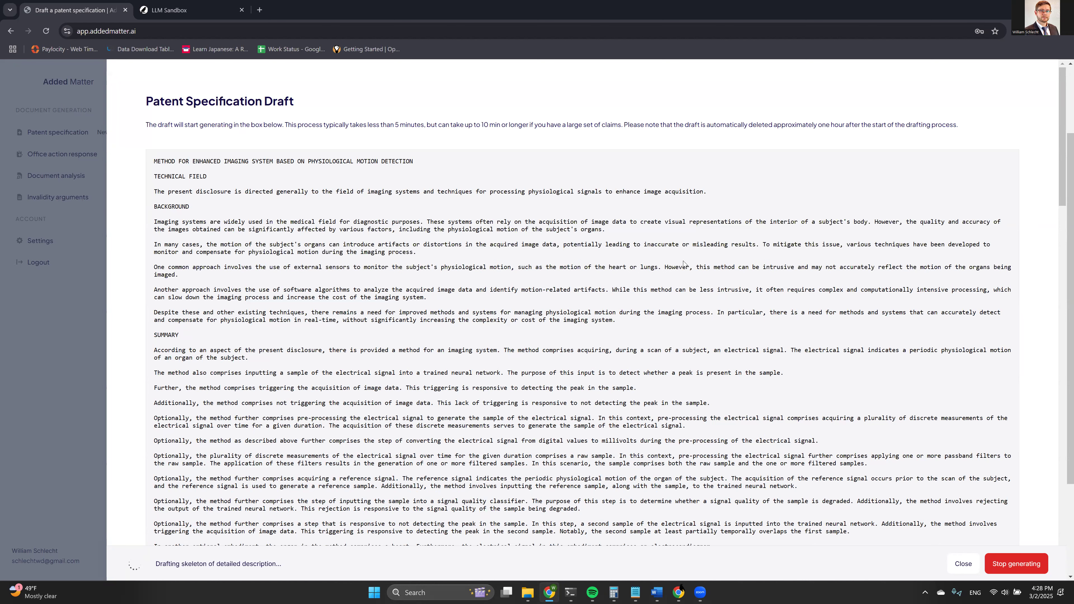
drag(658, 270, 661, 281)
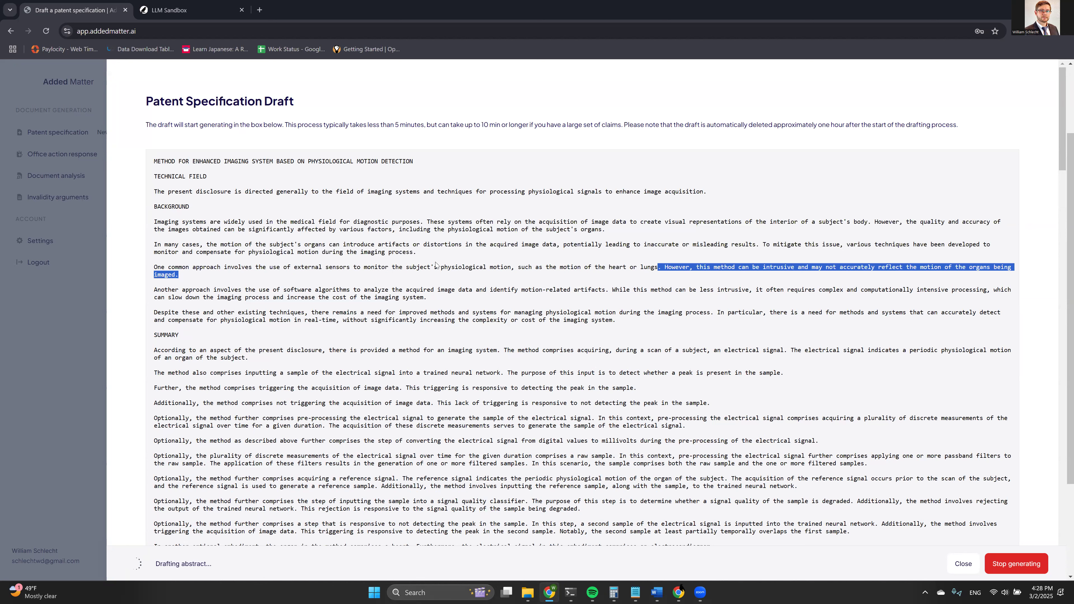
click(433, 273)
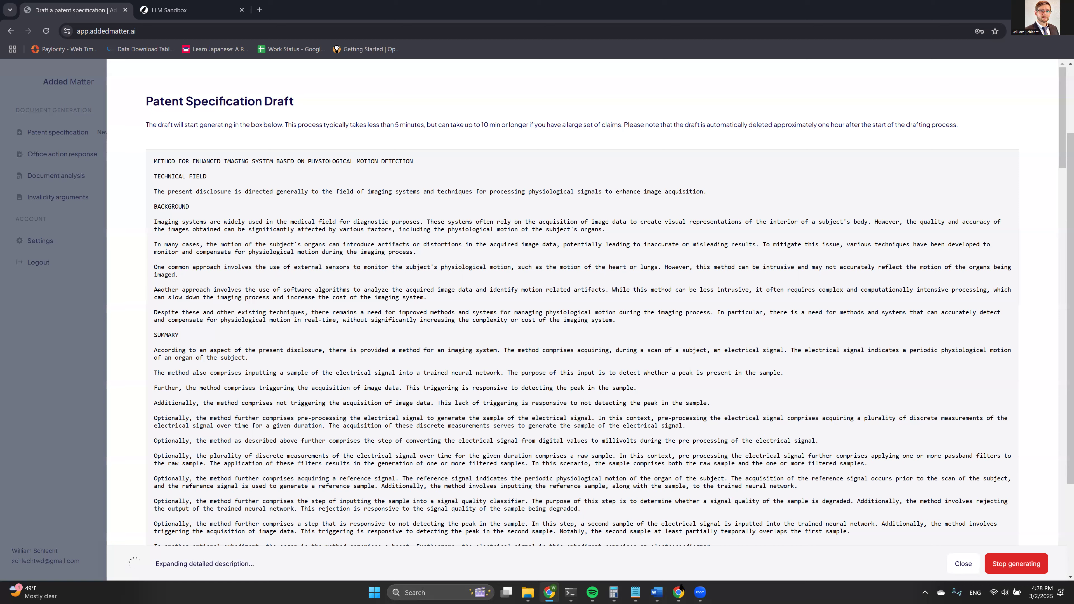
drag(154, 291, 427, 298)
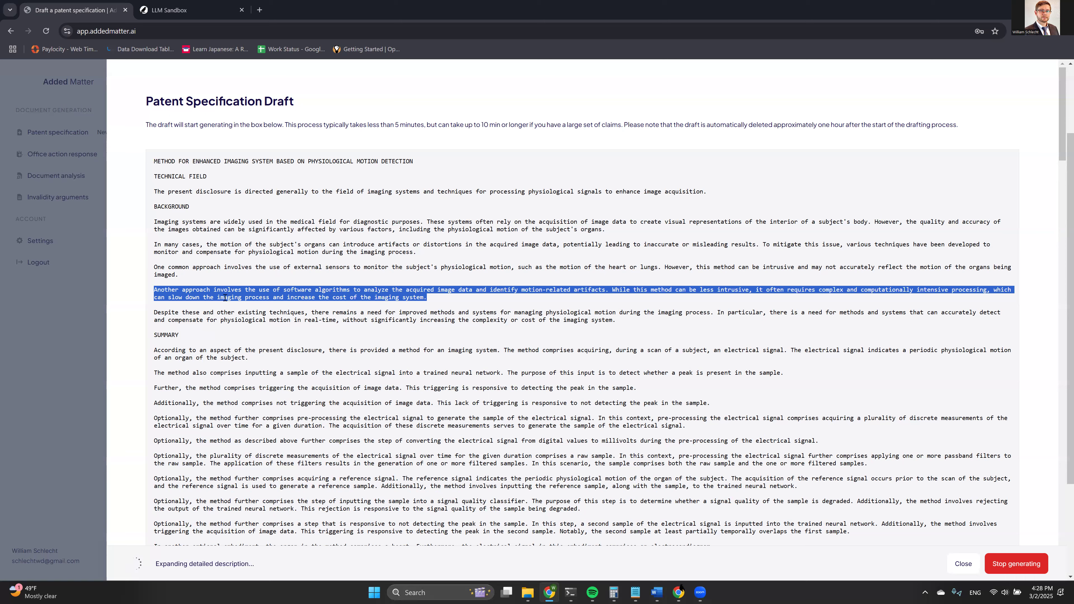
click(167, 251)
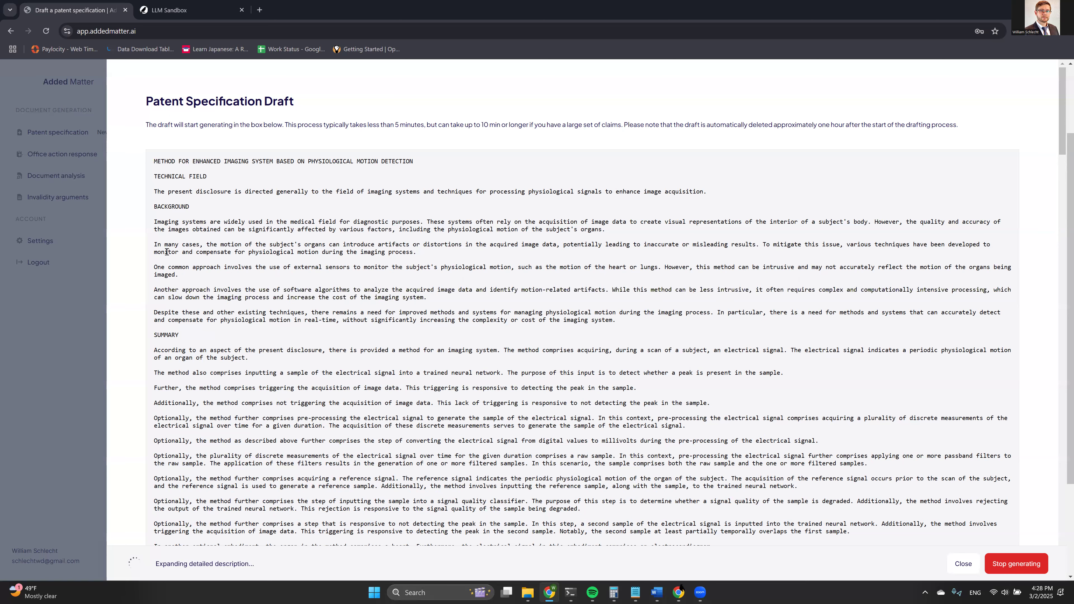
scroll(174, 374, down, 2)
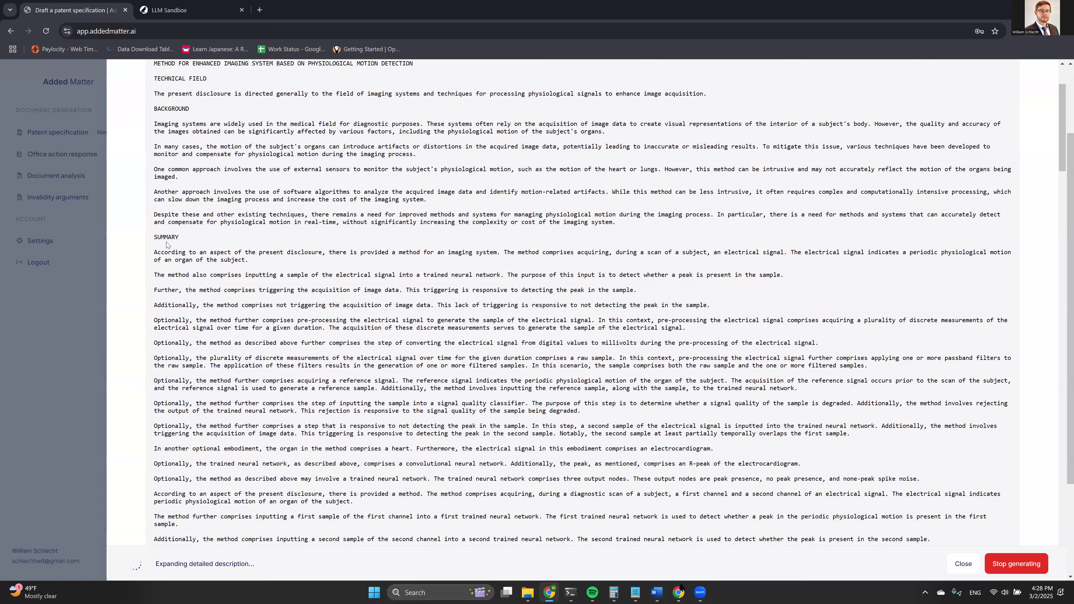
scroll(180, 343, down, 1)
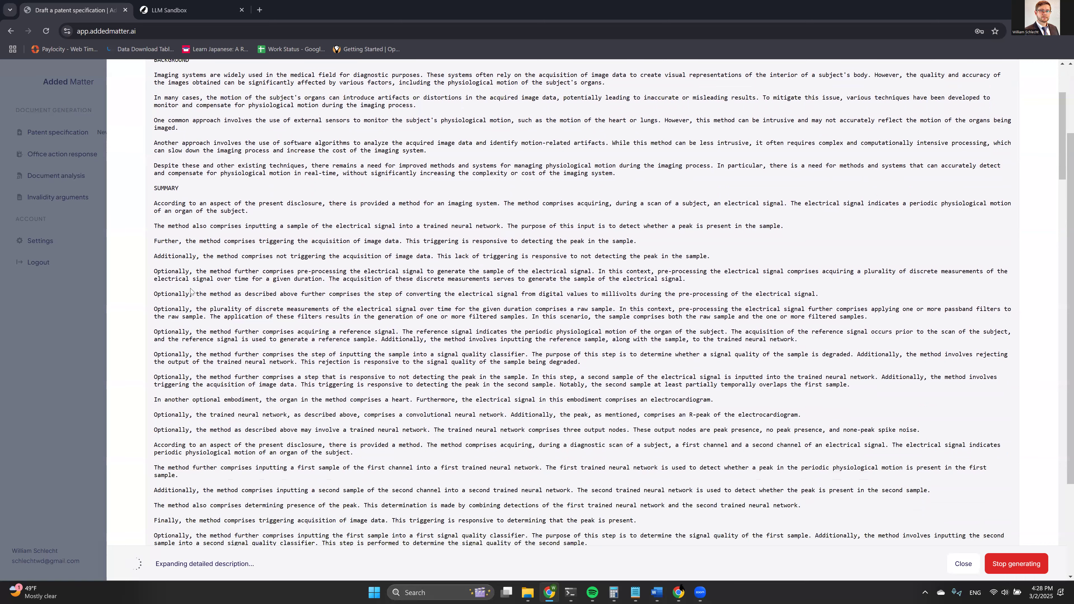
scroll(199, 247, up, 1)
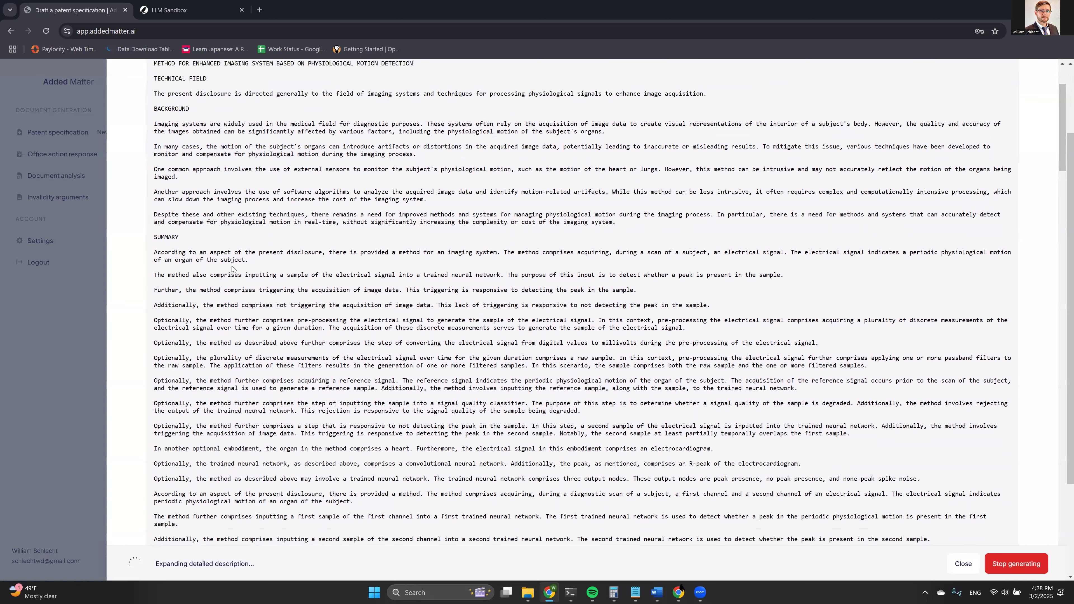
scroll(233, 296, down, 1)
drag(153, 201, 149, 223)
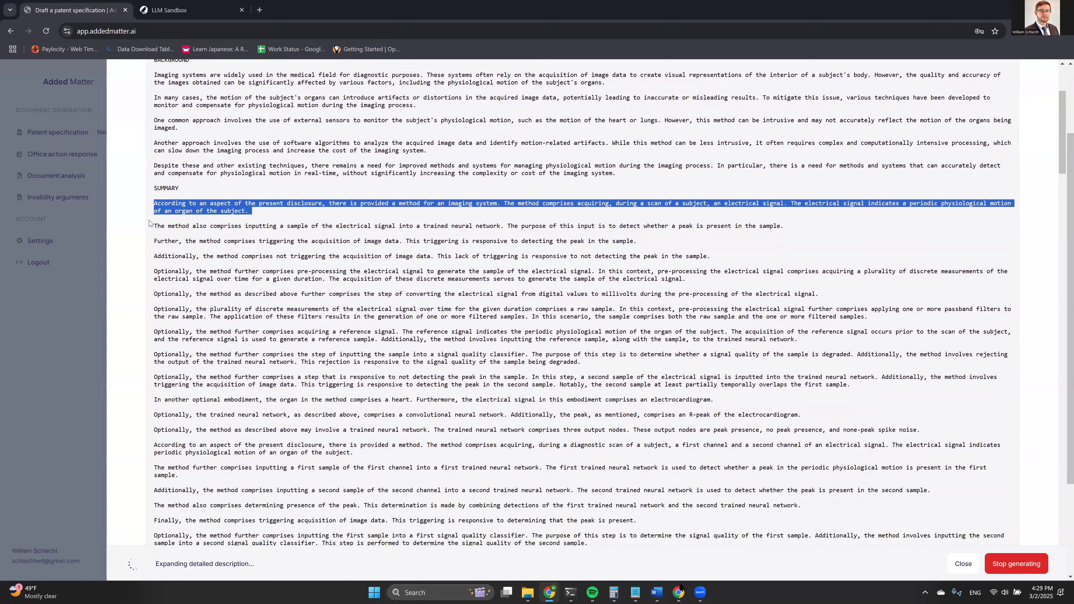
click(149, 223)
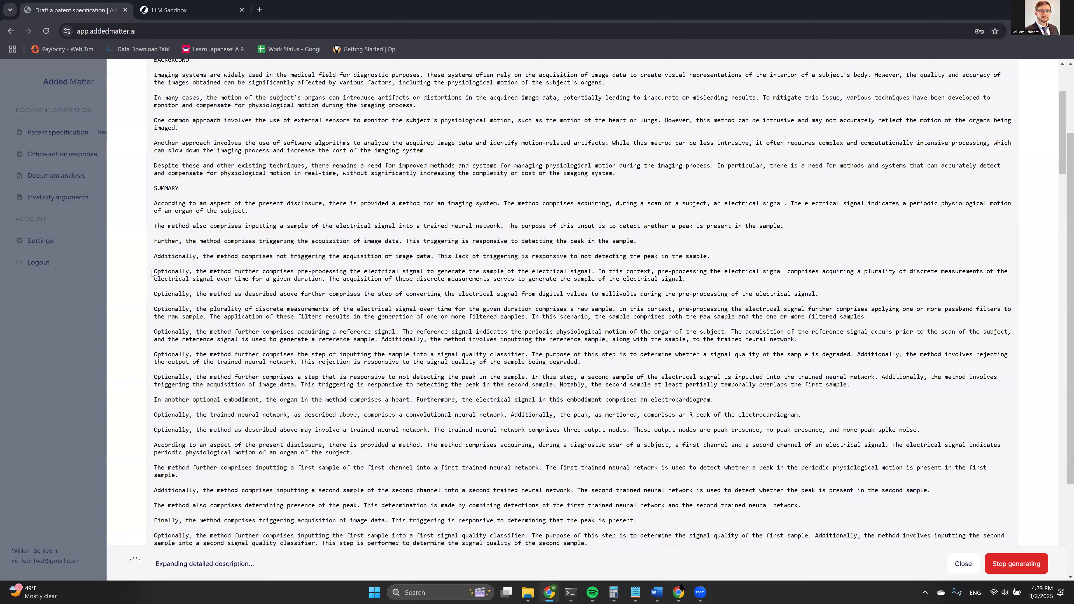
triple_click(153, 257)
shift+click(258, 278)
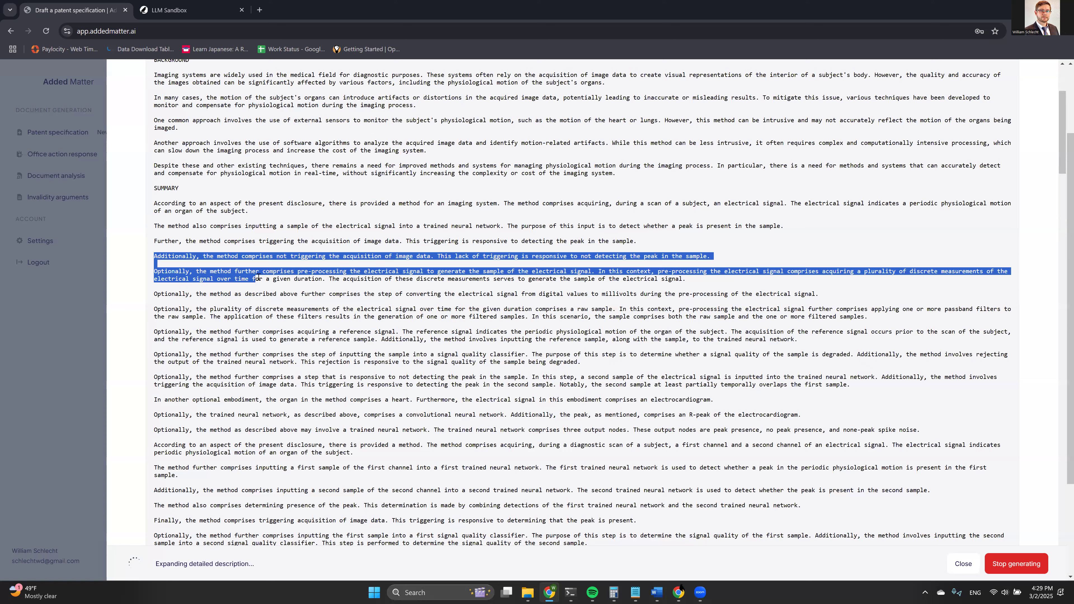
drag(372, 280, 820, 295)
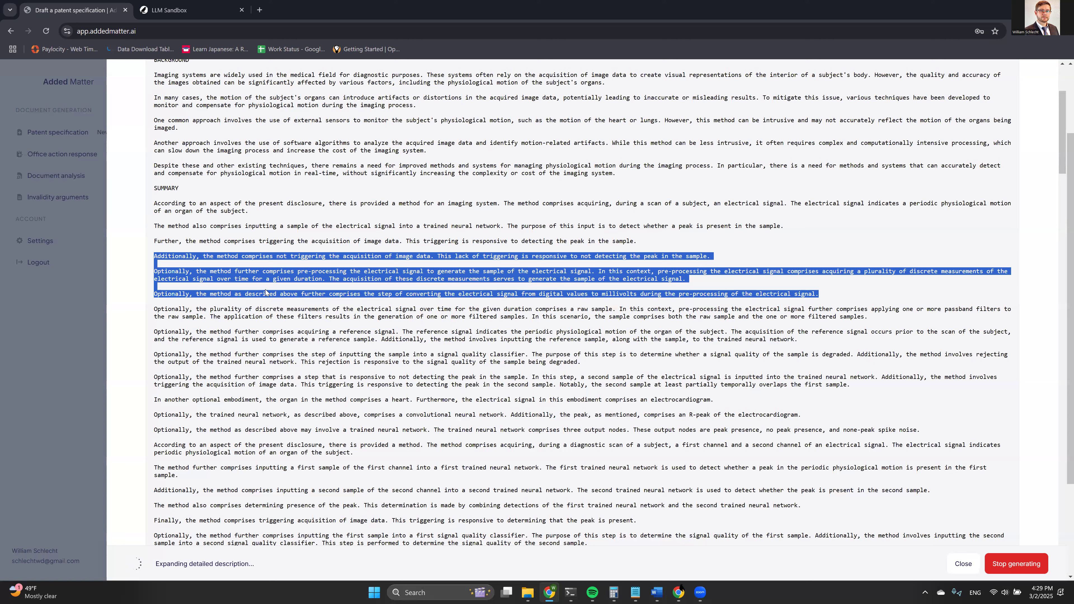
click(239, 283)
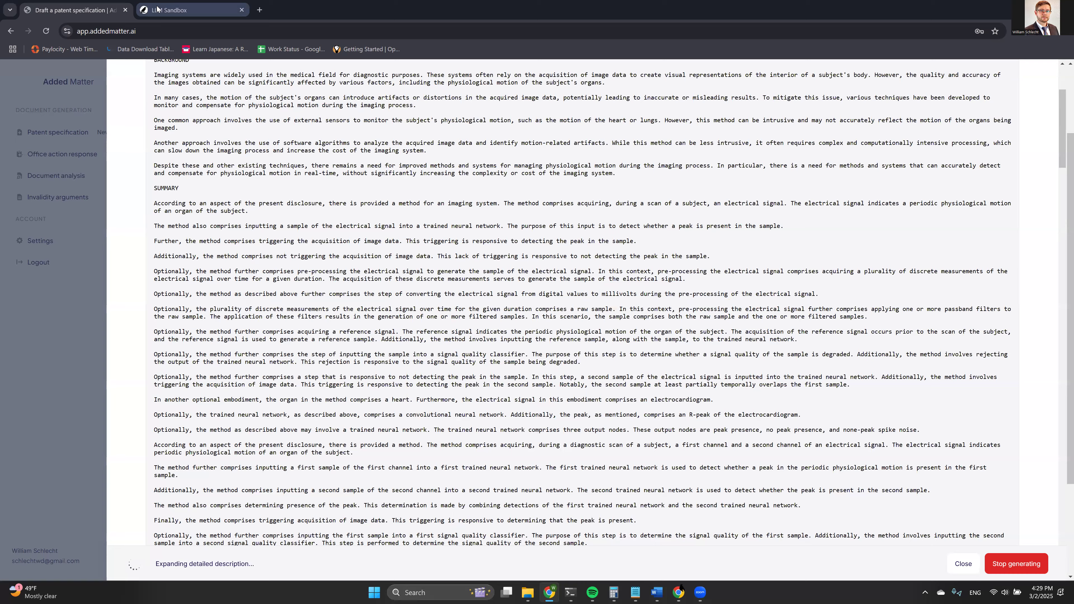
Clear the title exchange and submit 'Please draft a background section for the disclosed invention.'.
click(177, 10)
click(577, 499)
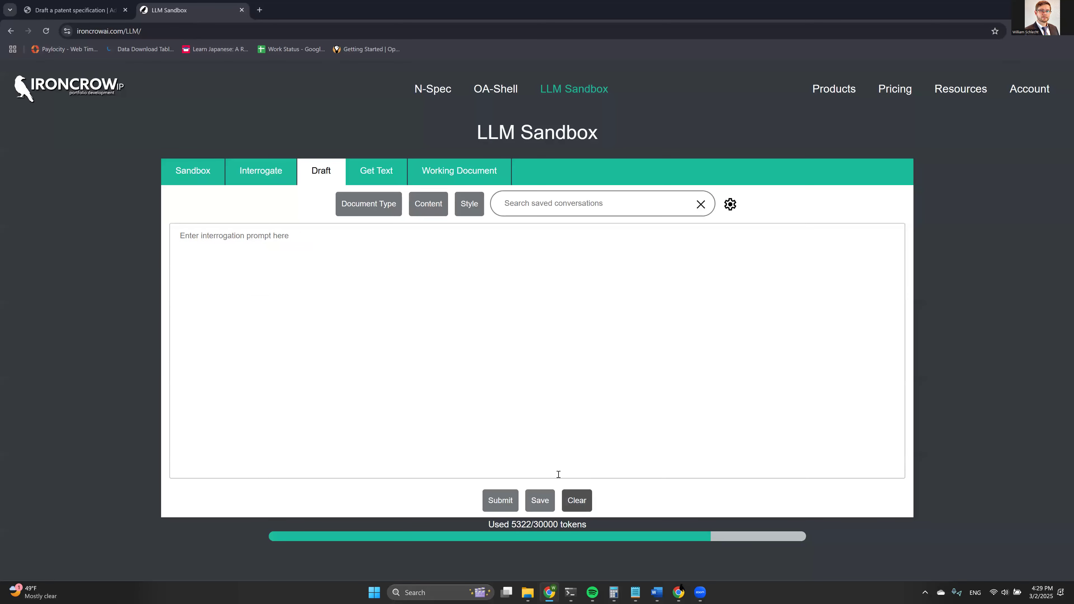
click(508, 407)
text(O)
key(BackSpace)
text(Please draft a background section for the disclosed invention.)
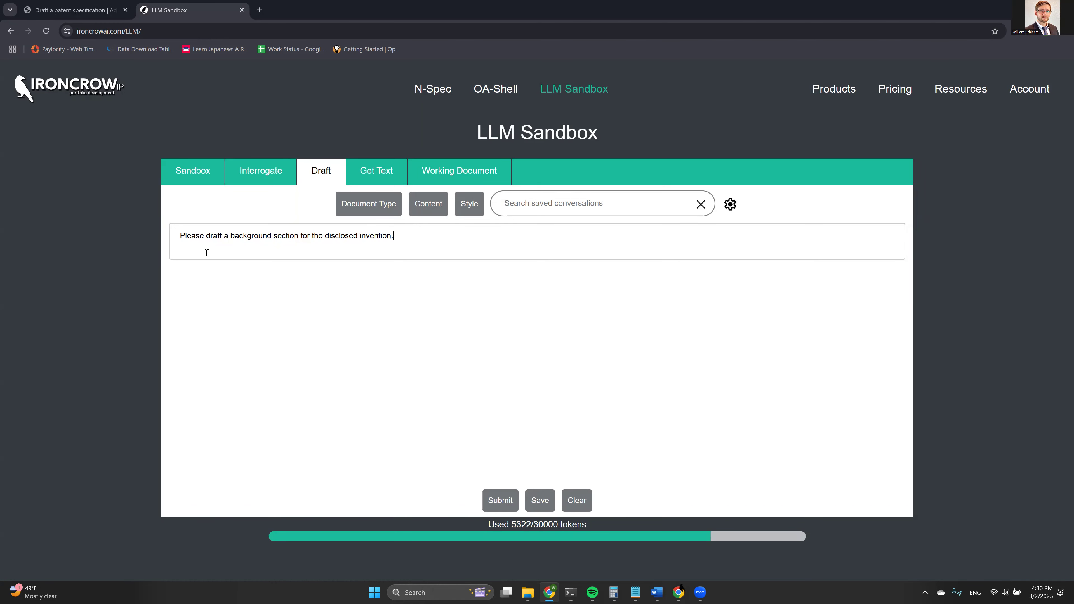
click(500, 500)
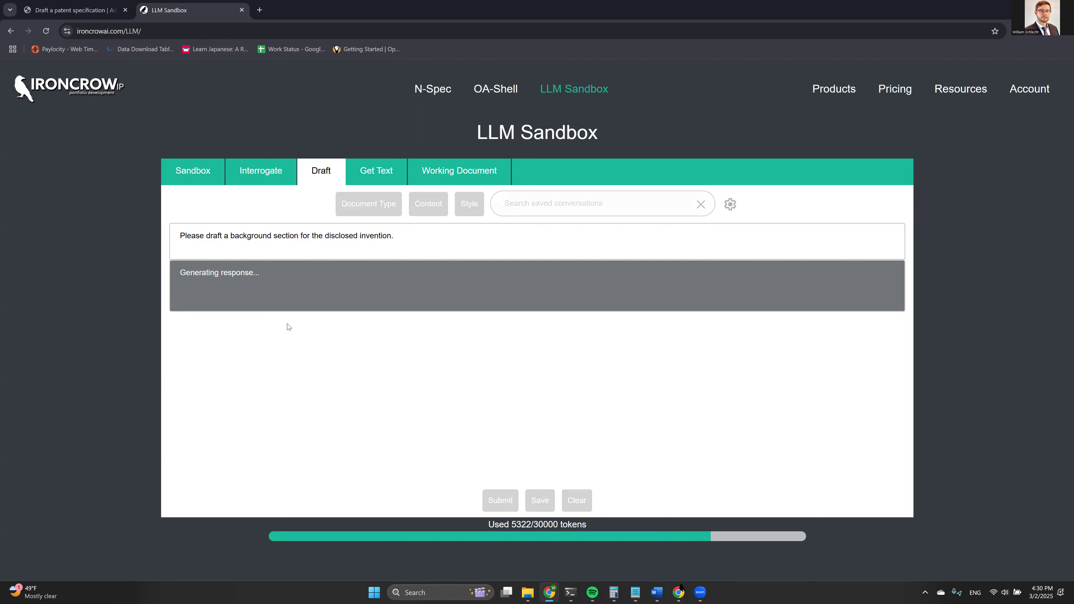
click(72, 10)
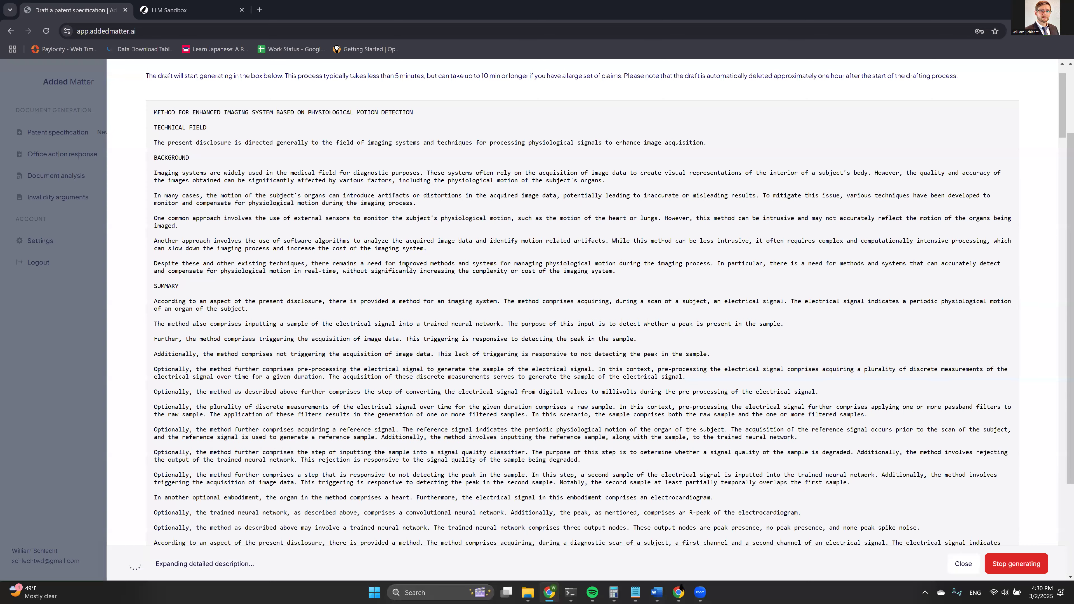
scroll(387, 259, down, 6)
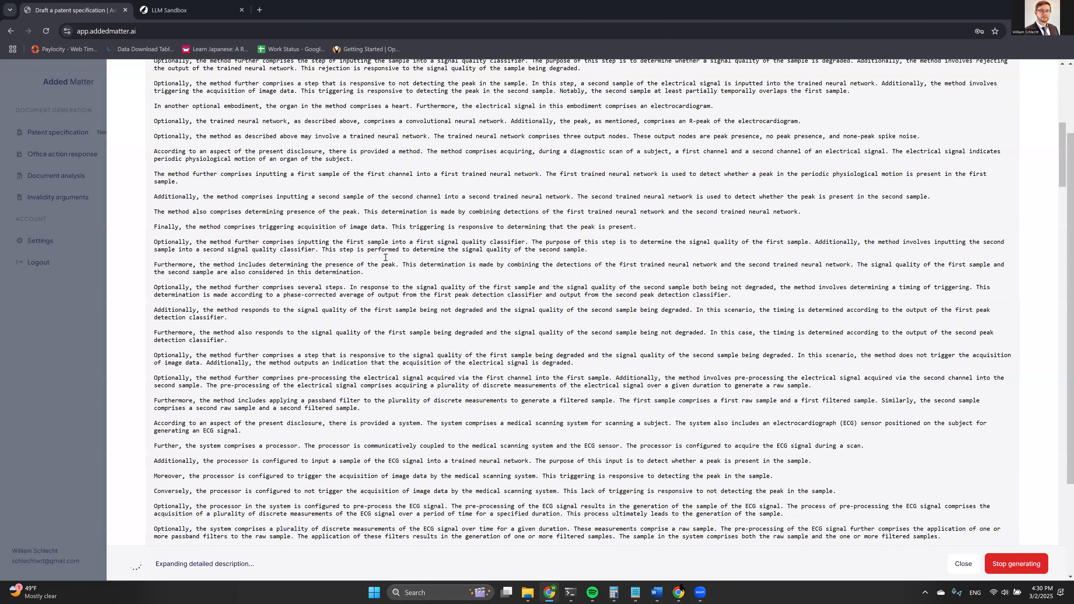
scroll(386, 258, down, 20)
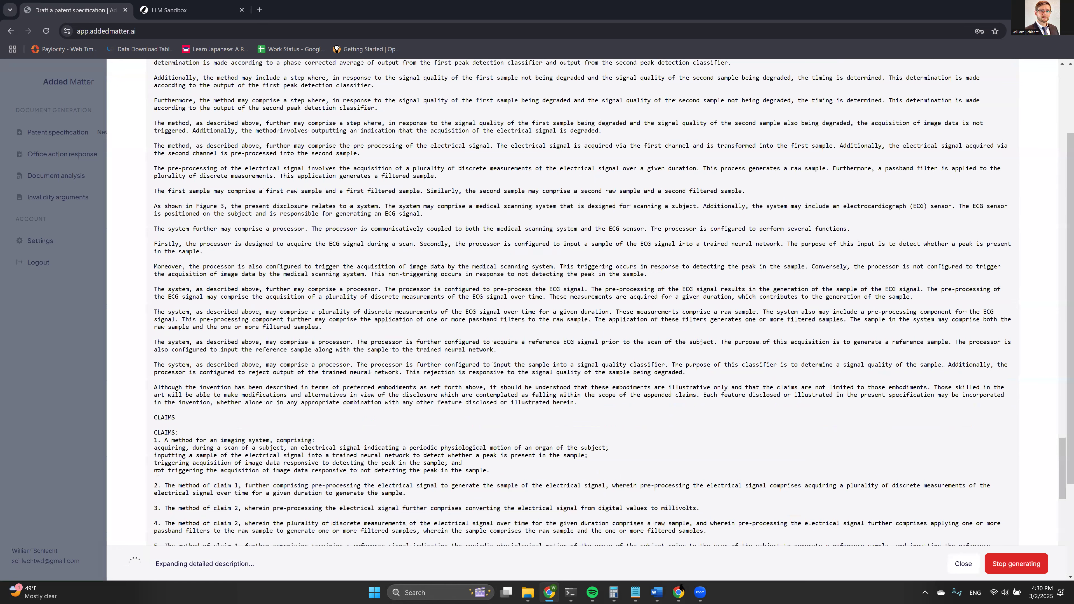
scroll(727, 482, down, 9)
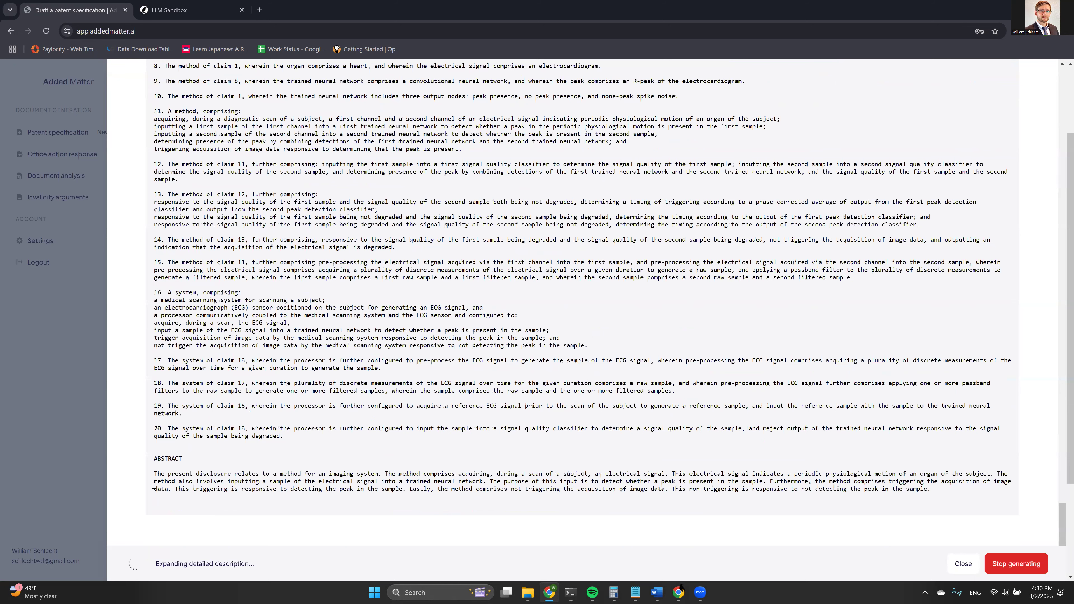
triple_click(335, 466)
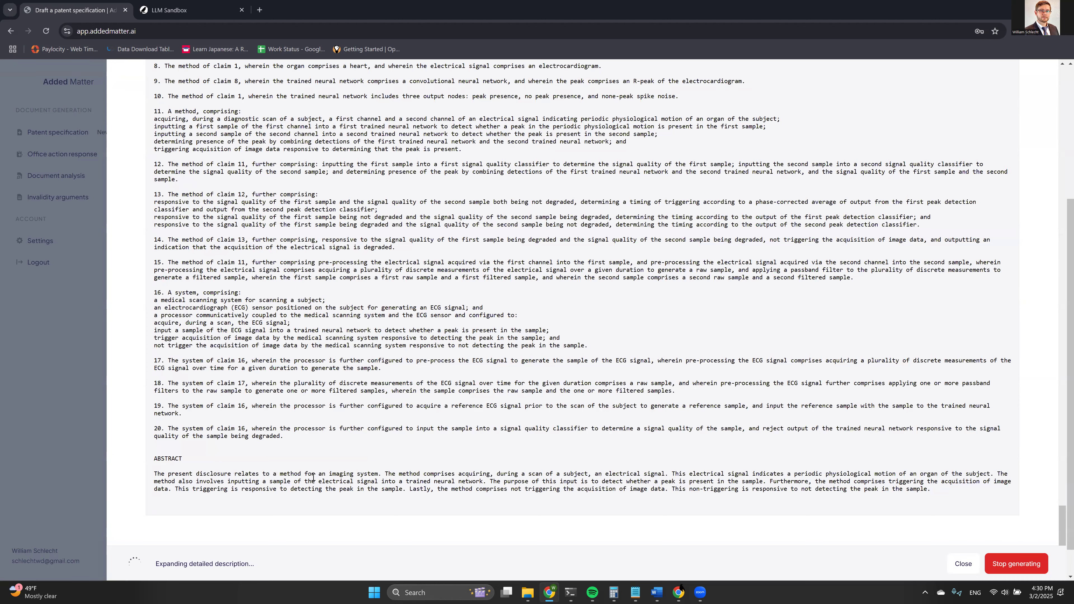
scroll(249, 465, up, 3)
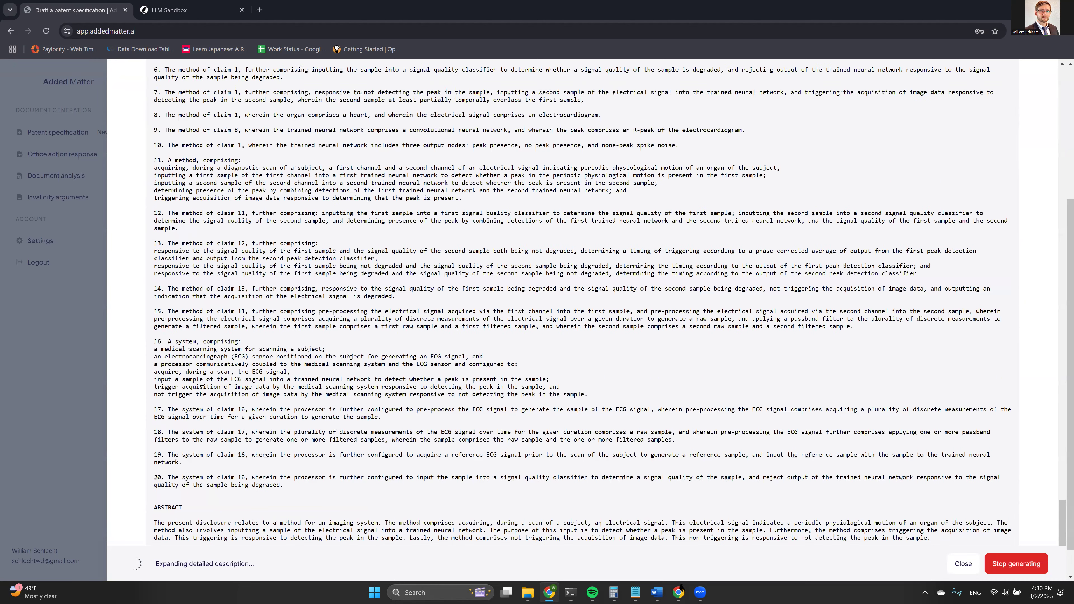
scroll(199, 246, up, 2)
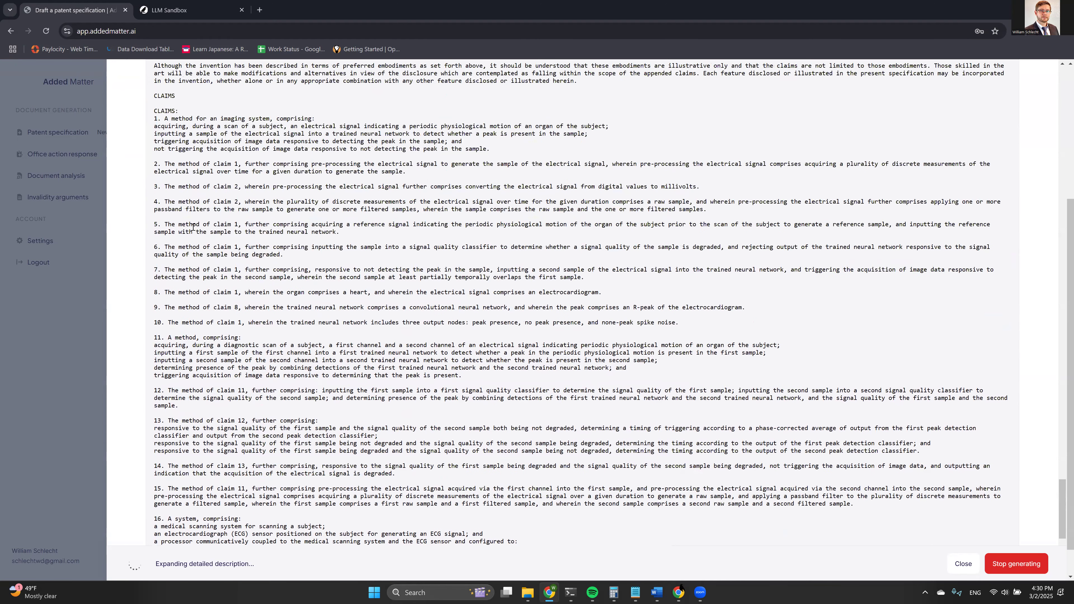
scroll(197, 254, up, 4)
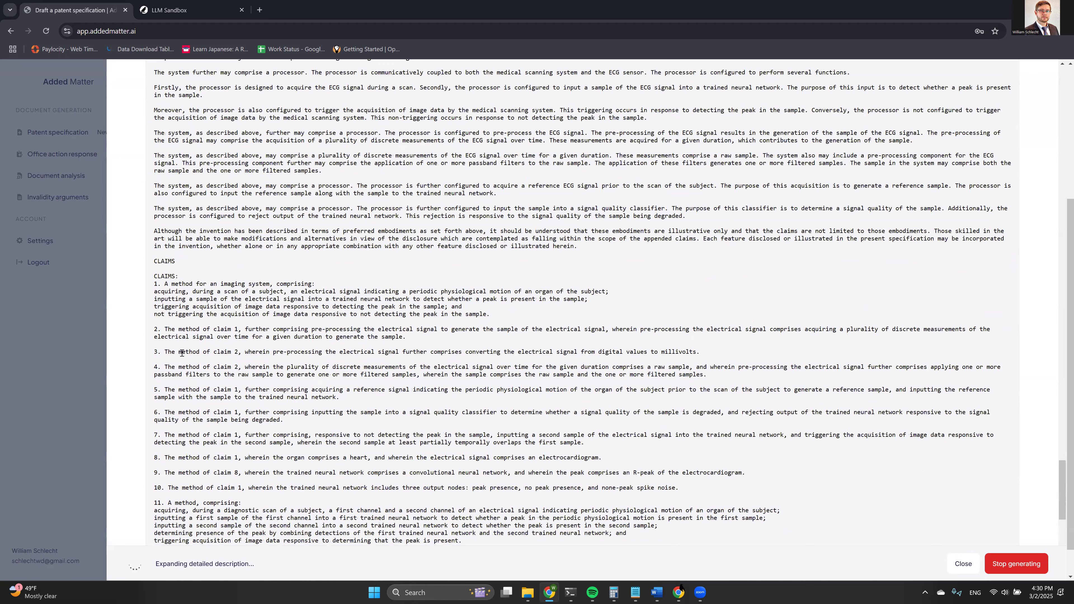
scroll(201, 366, up, 3)
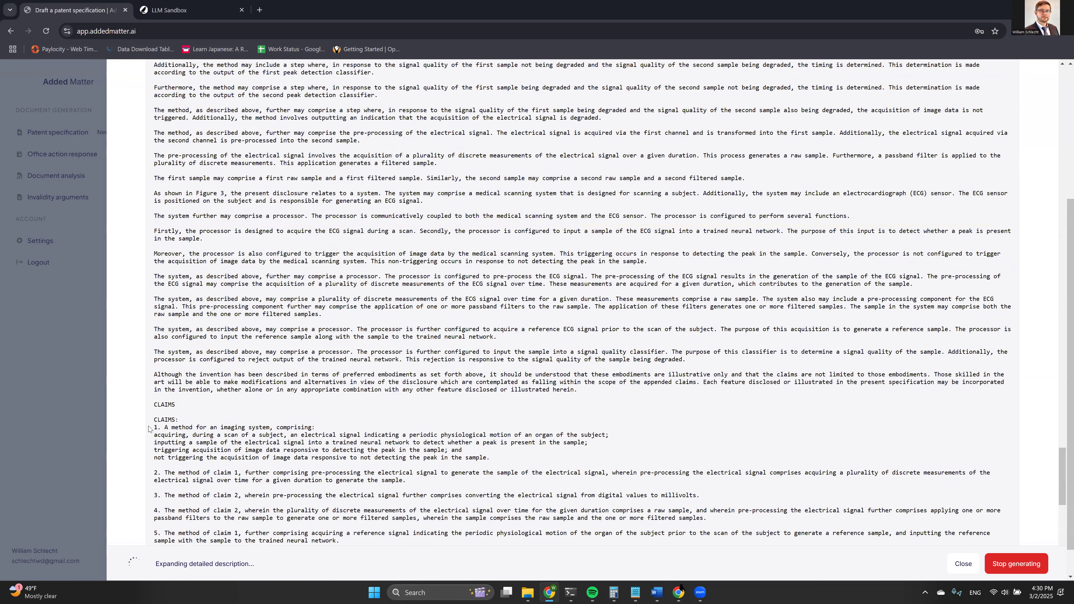
scroll(200, 230, up, 12)
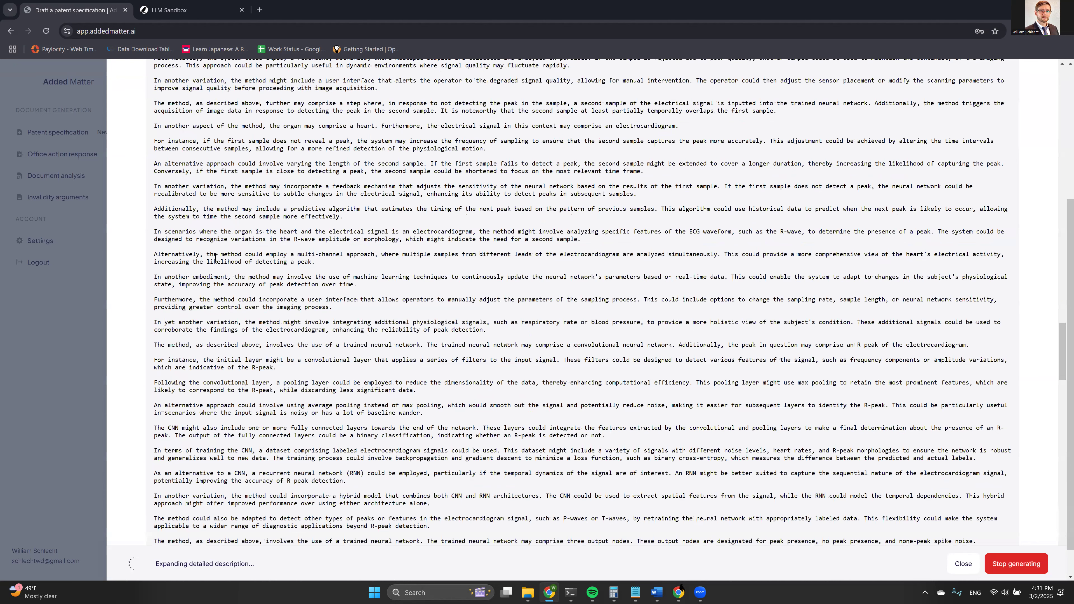
scroll(215, 259, up, 3)
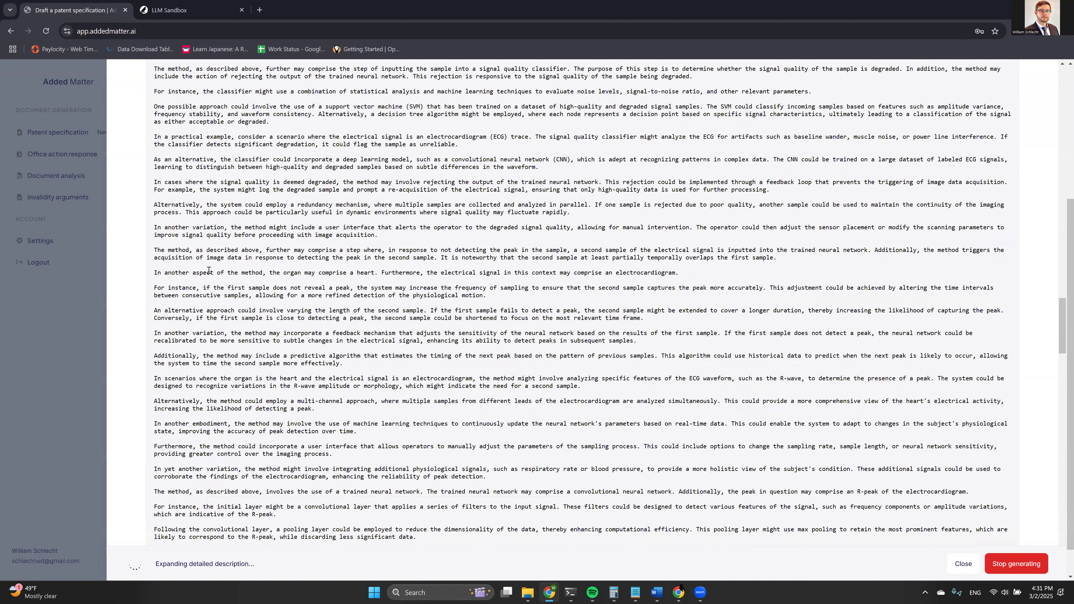
scroll(209, 270, up, 8)
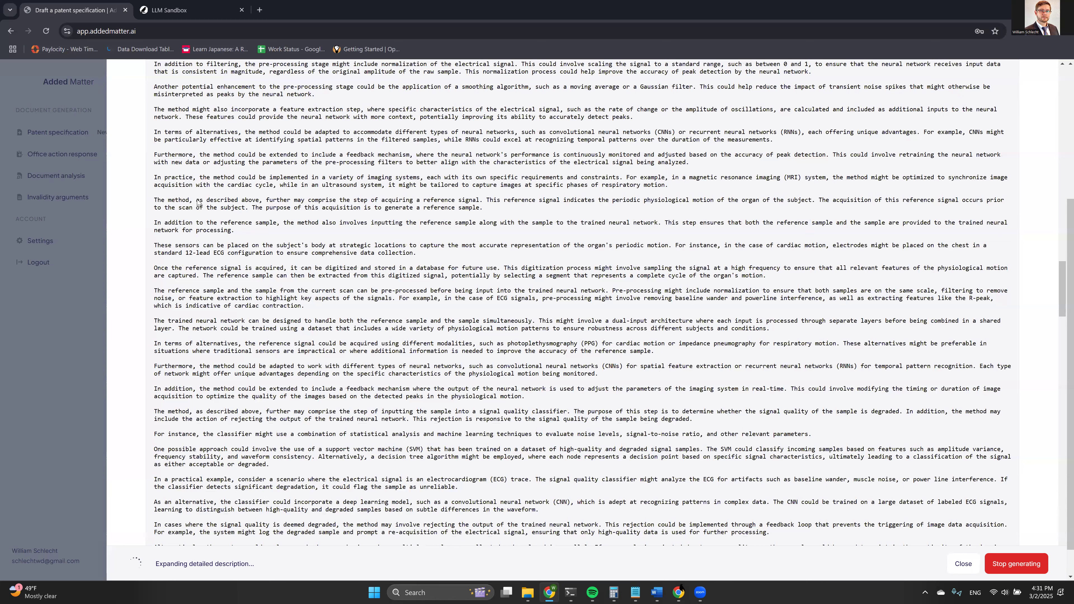
scroll(198, 203, up, 2)
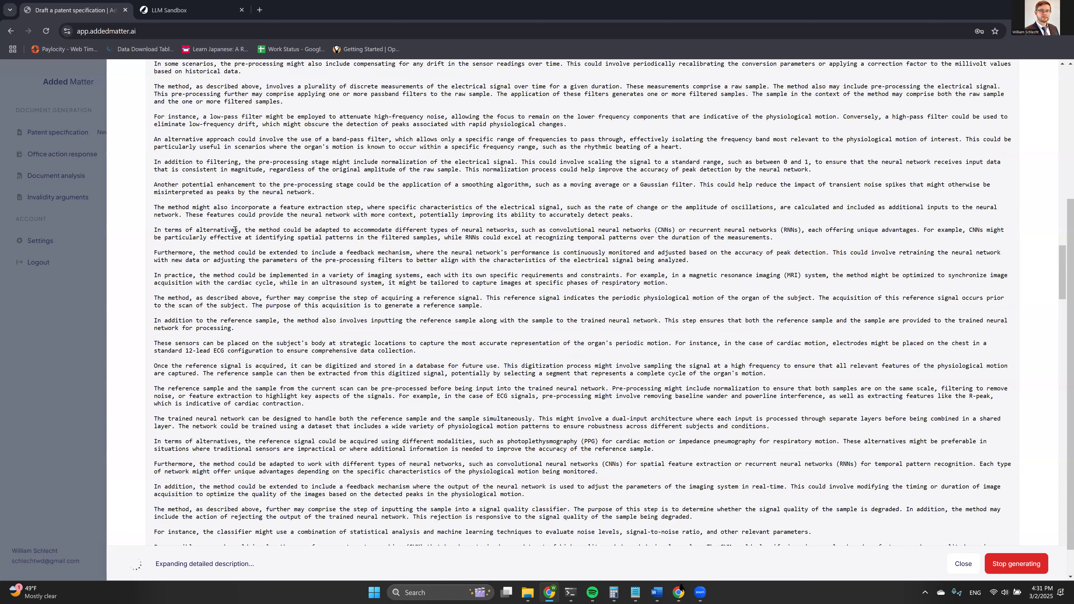
scroll(235, 230, up, 2)
scroll(155, 165, up, 5)
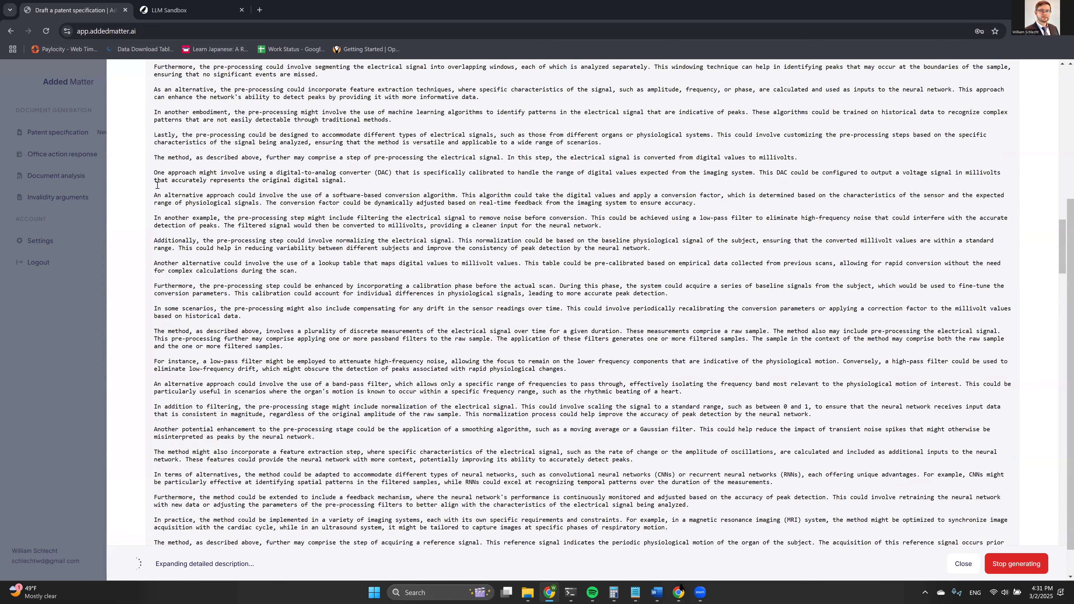
scroll(161, 212, down, 3)
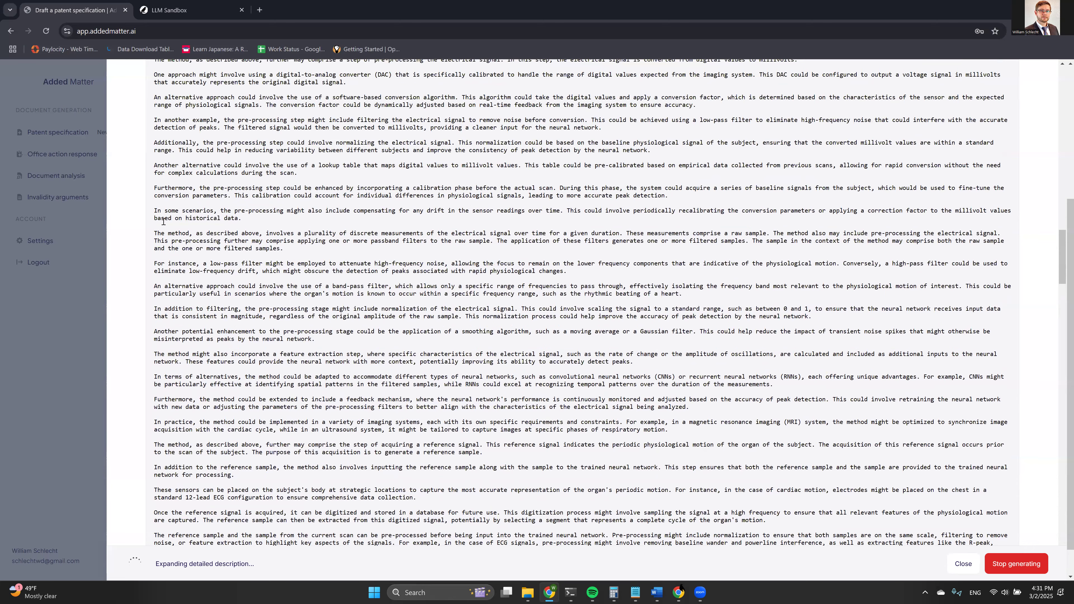
scroll(164, 222, down, 1)
drag(155, 306, 235, 307)
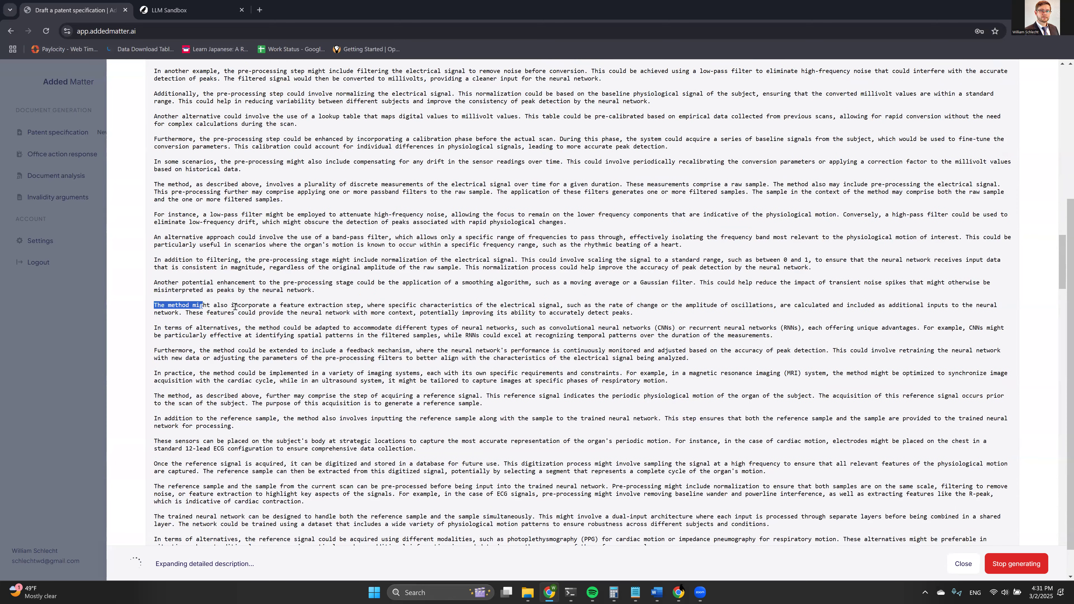
drag(307, 310, 350, 306)
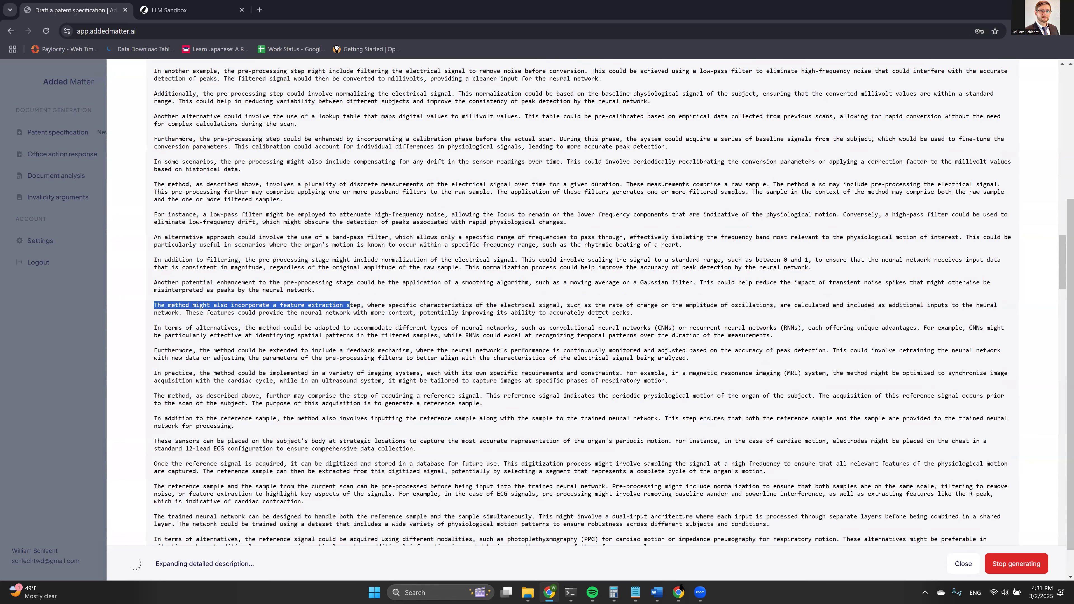
shift+click(623, 312)
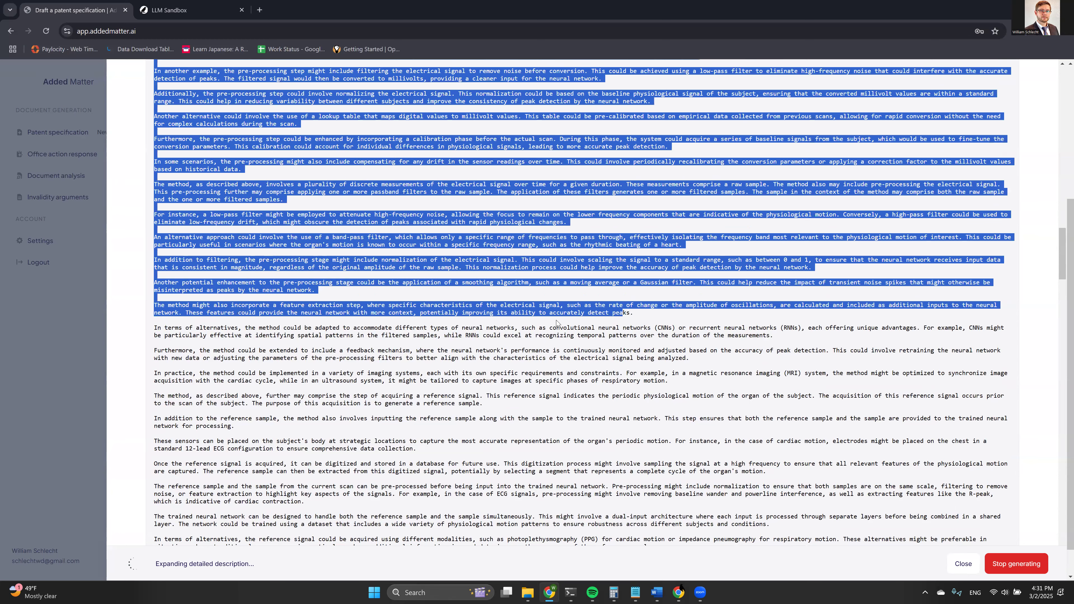
click(321, 303)
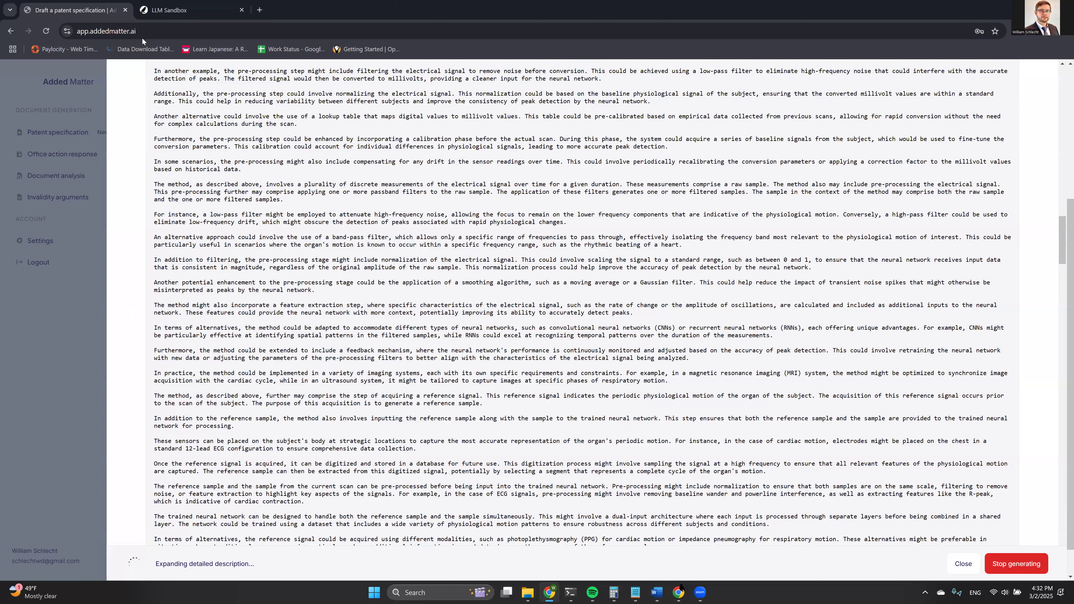
Locate and select the reduced-reliability paragraph in the Draft conversation.
click(160, 11)
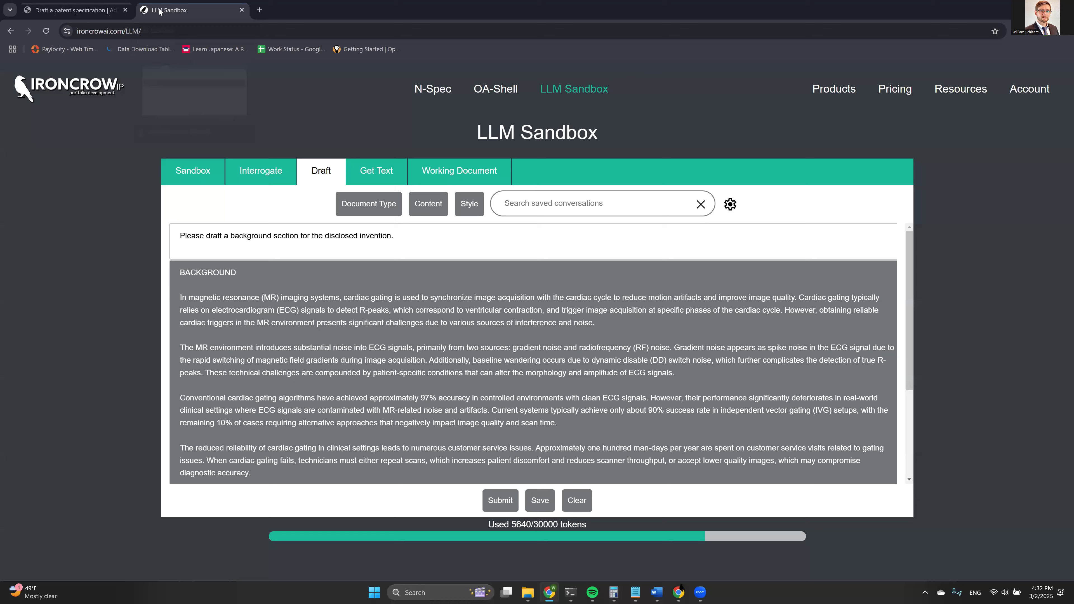
scroll(276, 298, down, 3)
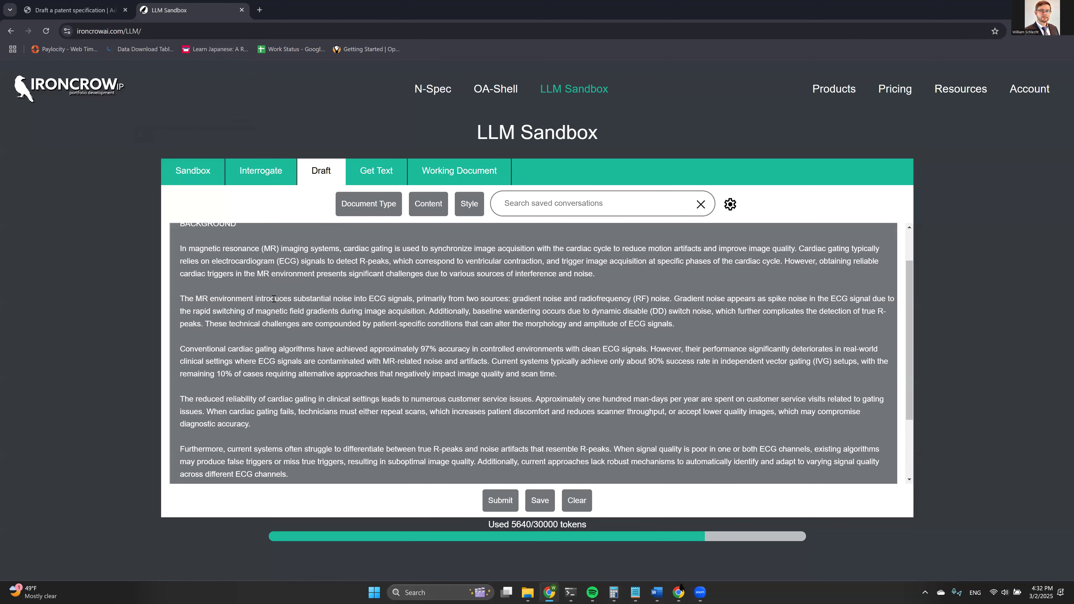
scroll(272, 299, up, 2)
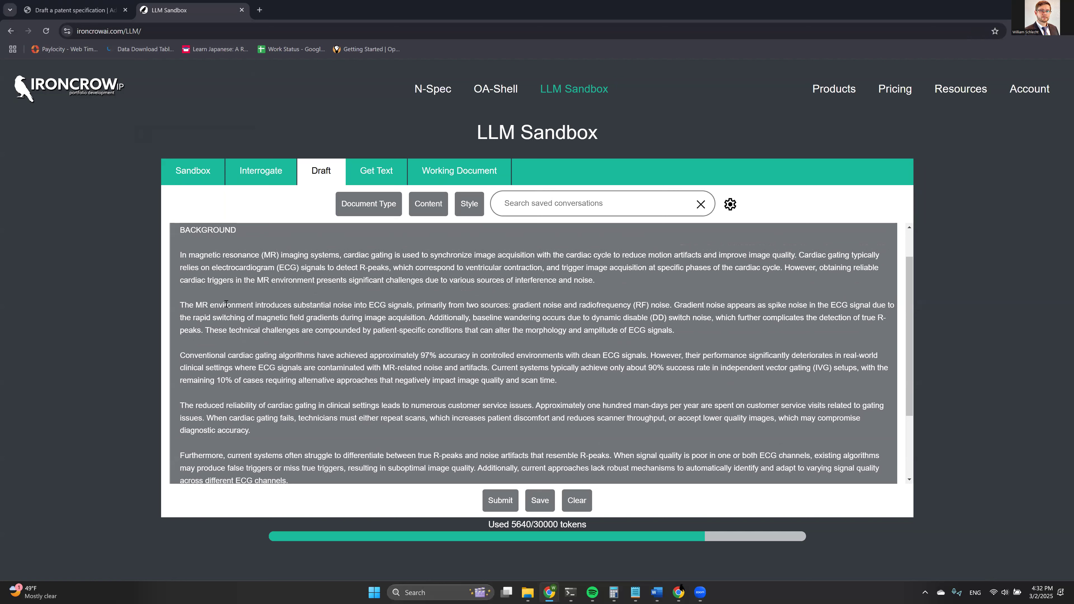
scroll(213, 269, down, 3)
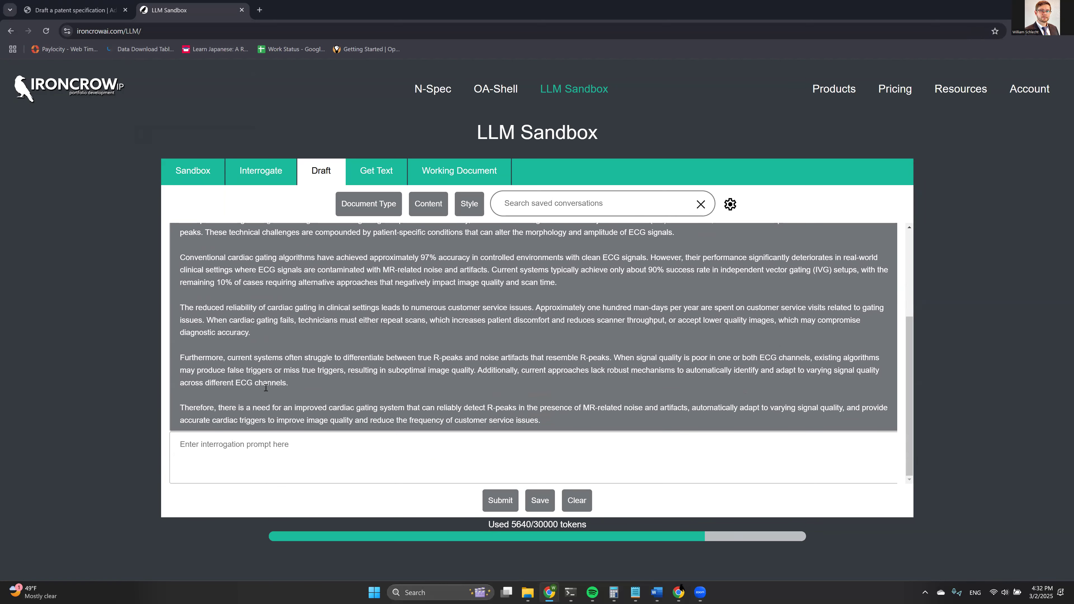
scroll(274, 337, up, 3)
scroll(275, 330, down, 3)
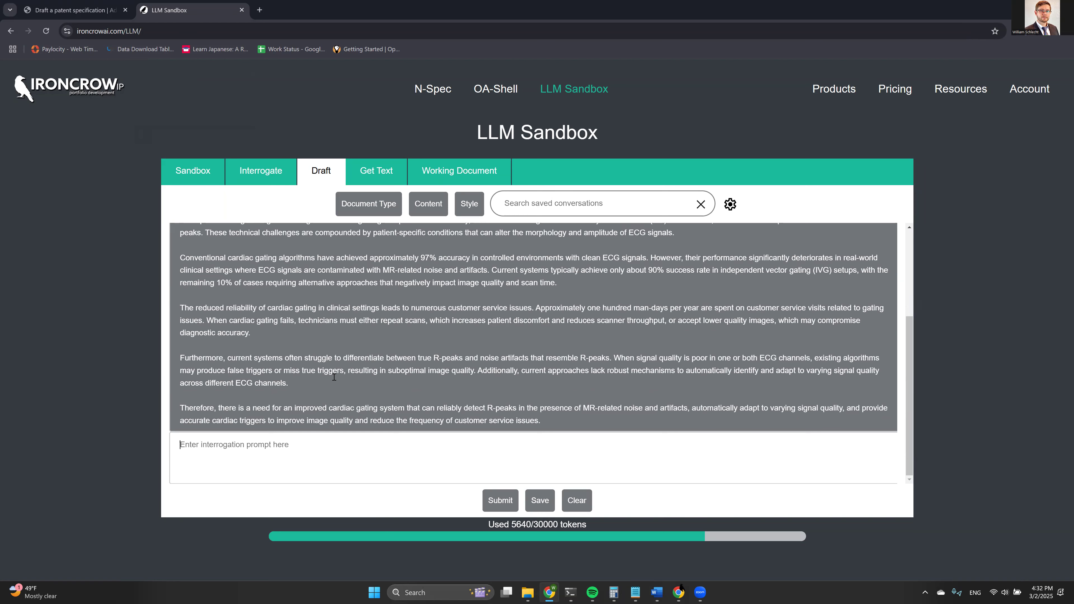
text(Please )
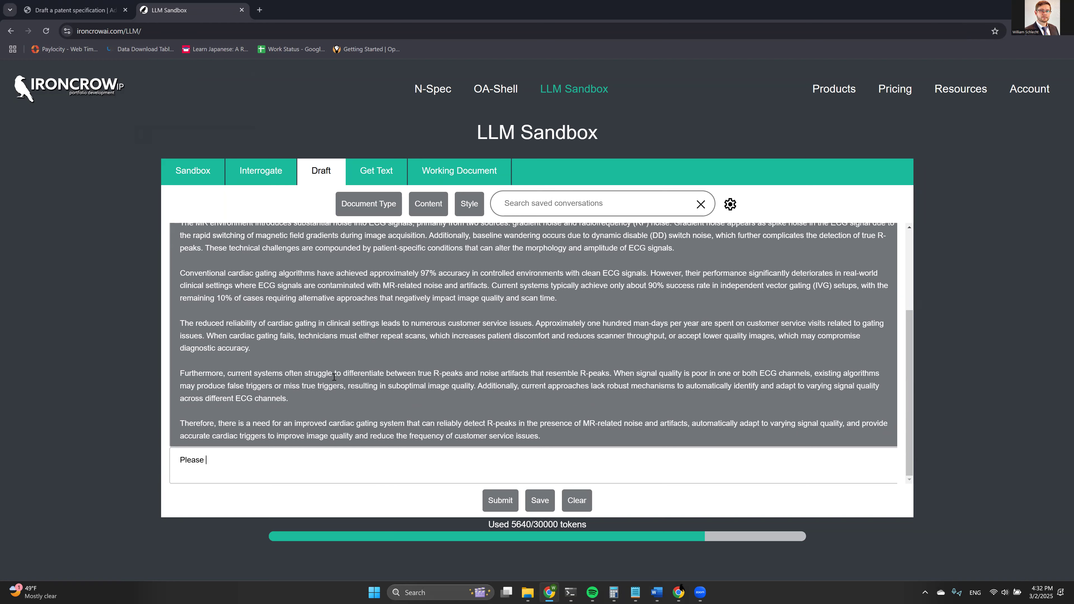
text(f)
shift+click(178, 329)
key(ctrl+c)
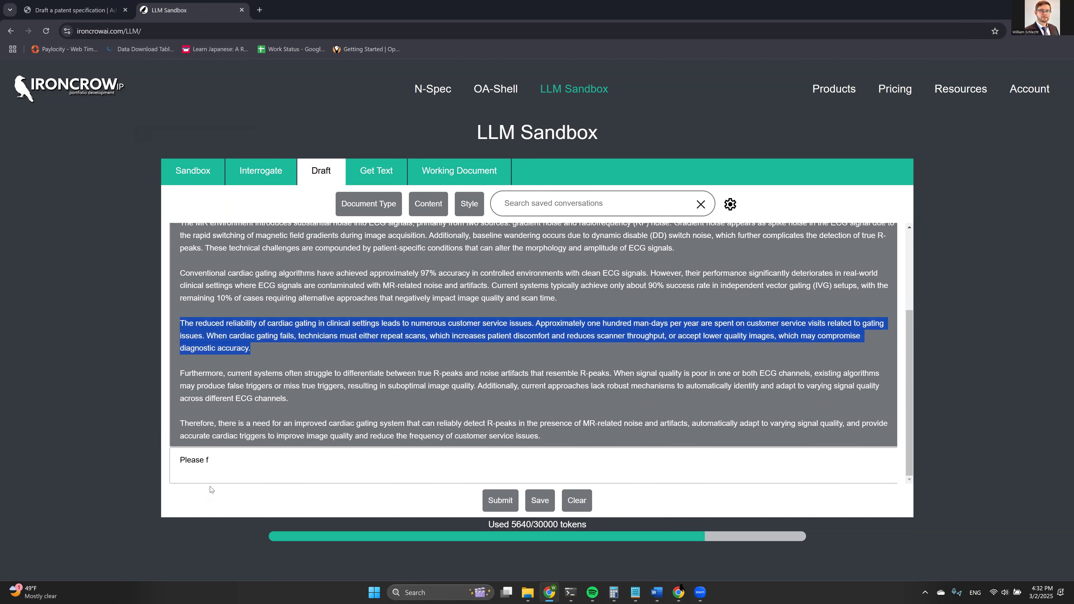
Paste the paragraph into the prompt, add 'Please expand the above paragraph to include additional examples.' and submit.
click(207, 463)
key(ctrl+a)
key(ctrl+v)
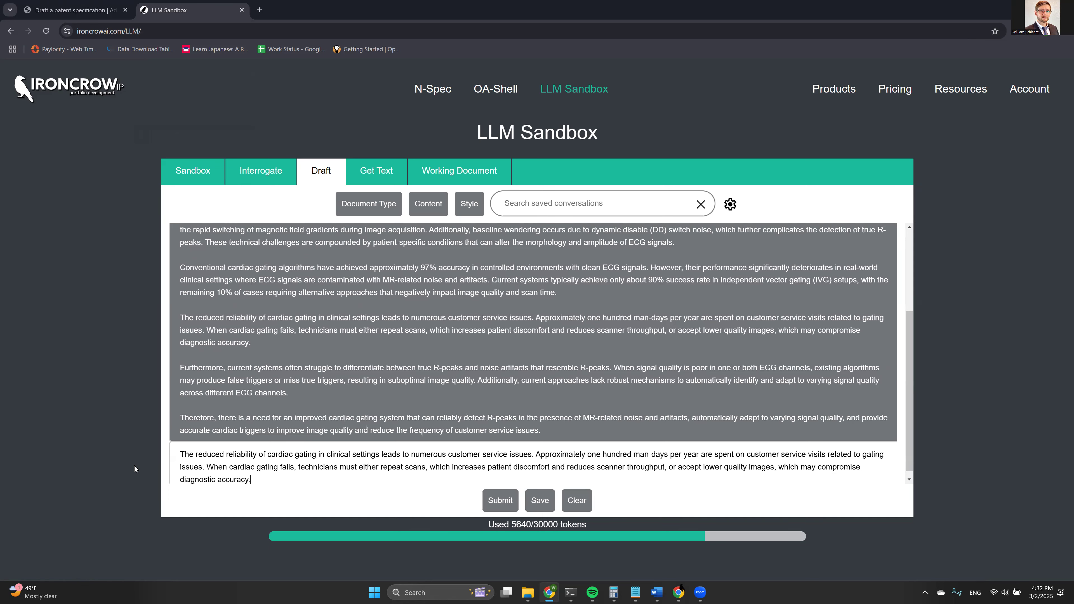
text(Please e)
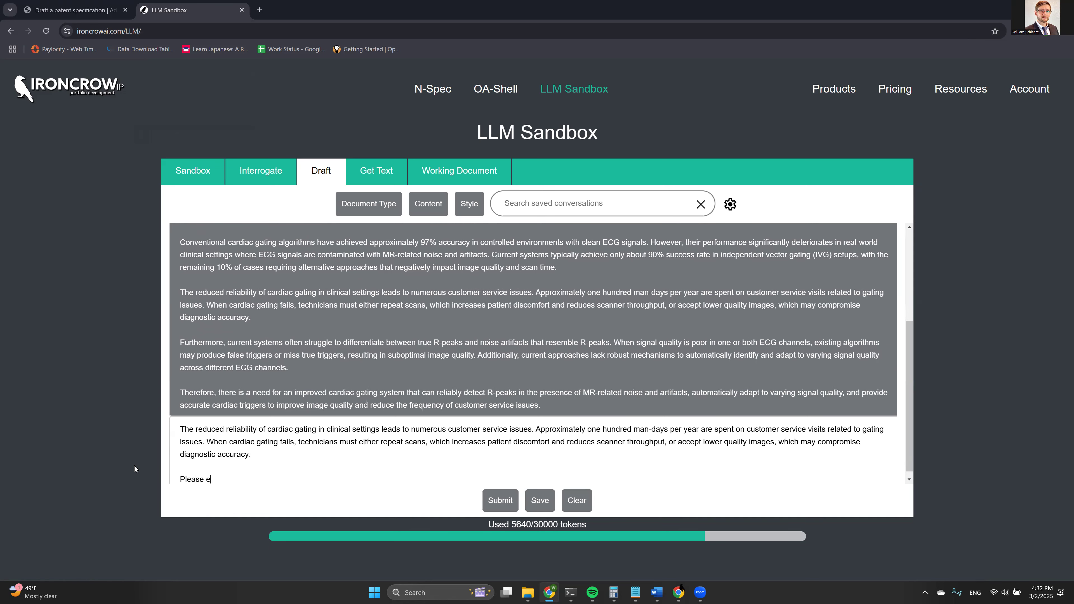
text(xpand the above paragraph to includ)
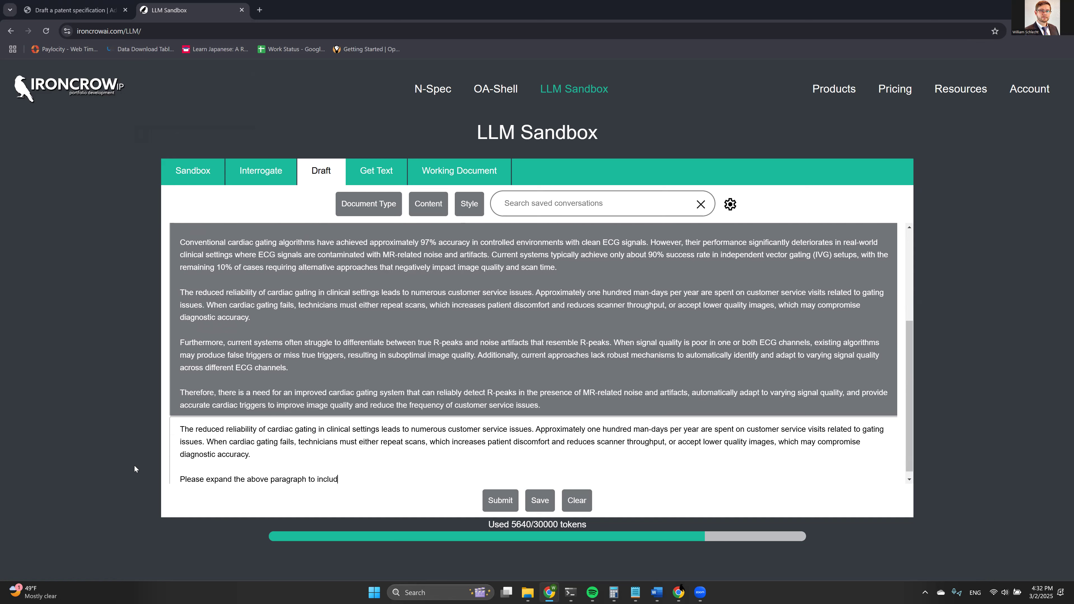
text(e additional examples.)
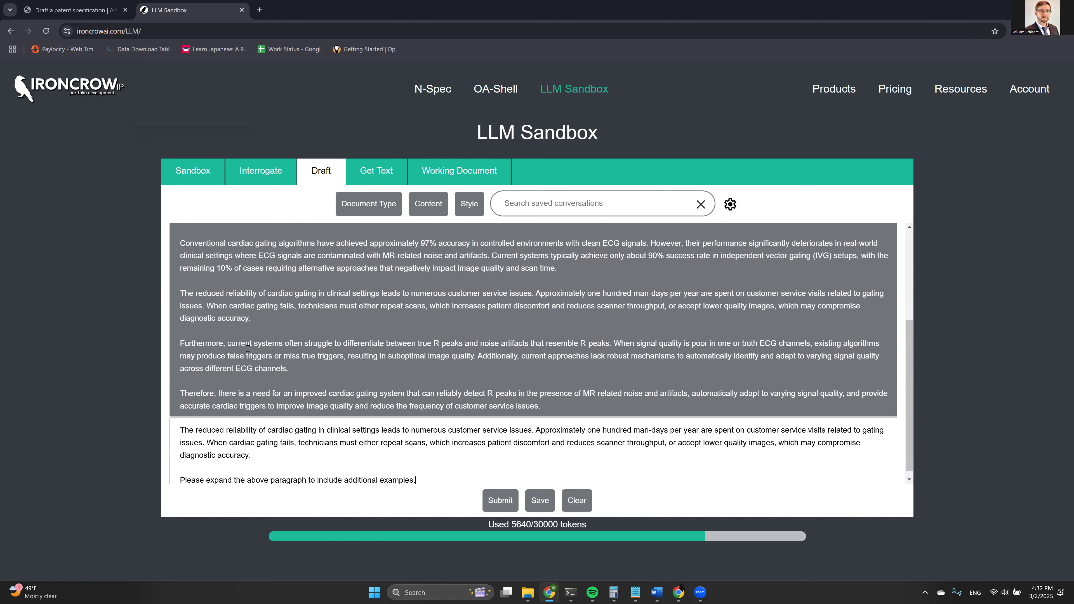
scroll(254, 339, up, 1)
scroll(289, 269, down, 1)
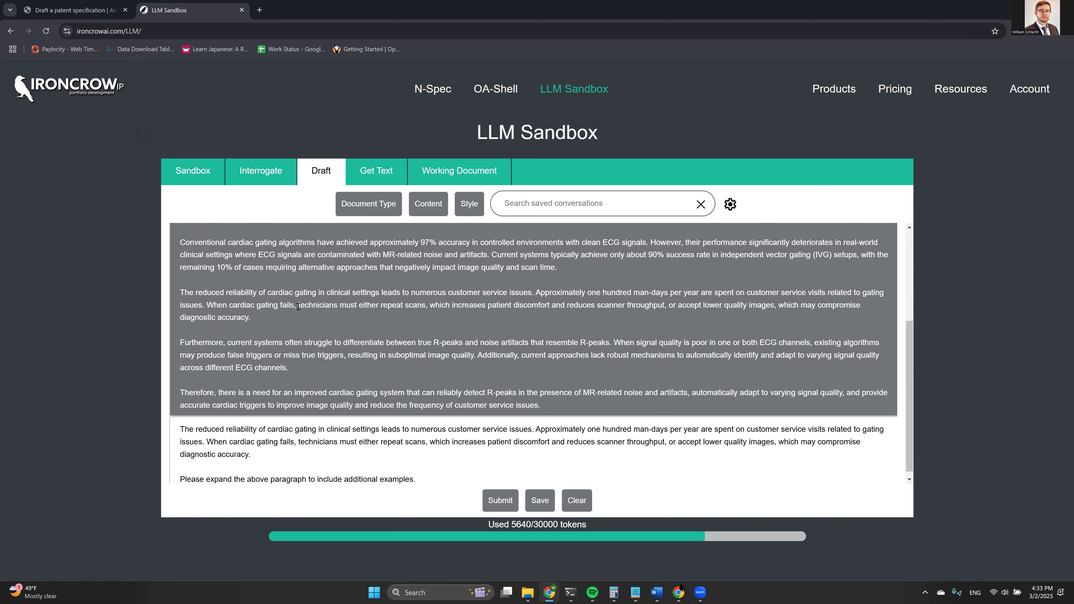
click(264, 316)
click(498, 501)
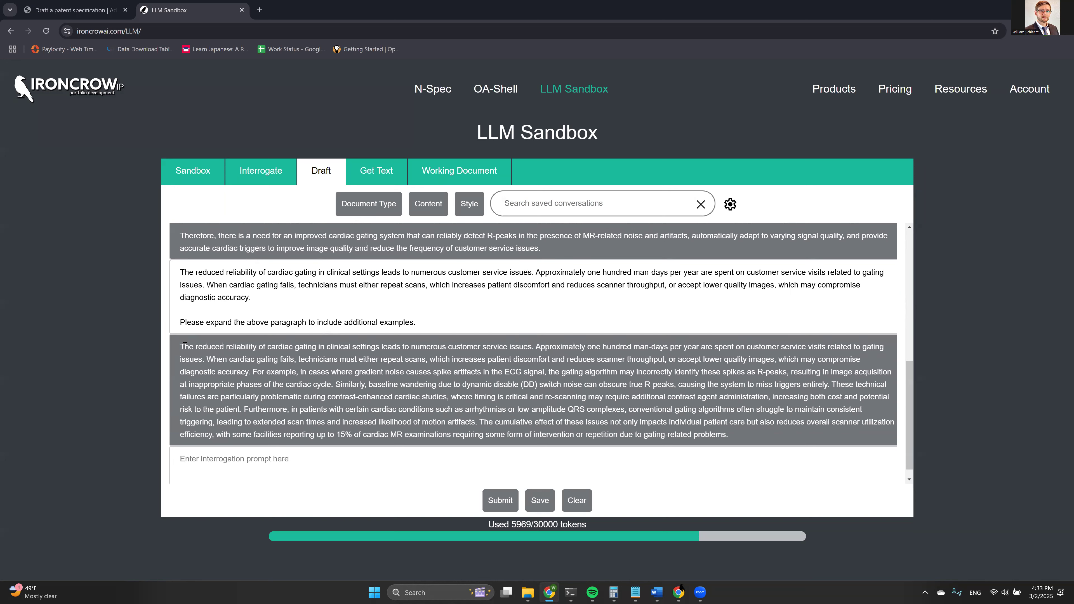
Read the expanded paragraph with noise-artifact examples, then return to the Added Matter draft.
drag(185, 346, 611, 412)
click(611, 411)
scroll(549, 383, up, 1)
click(76, 10)
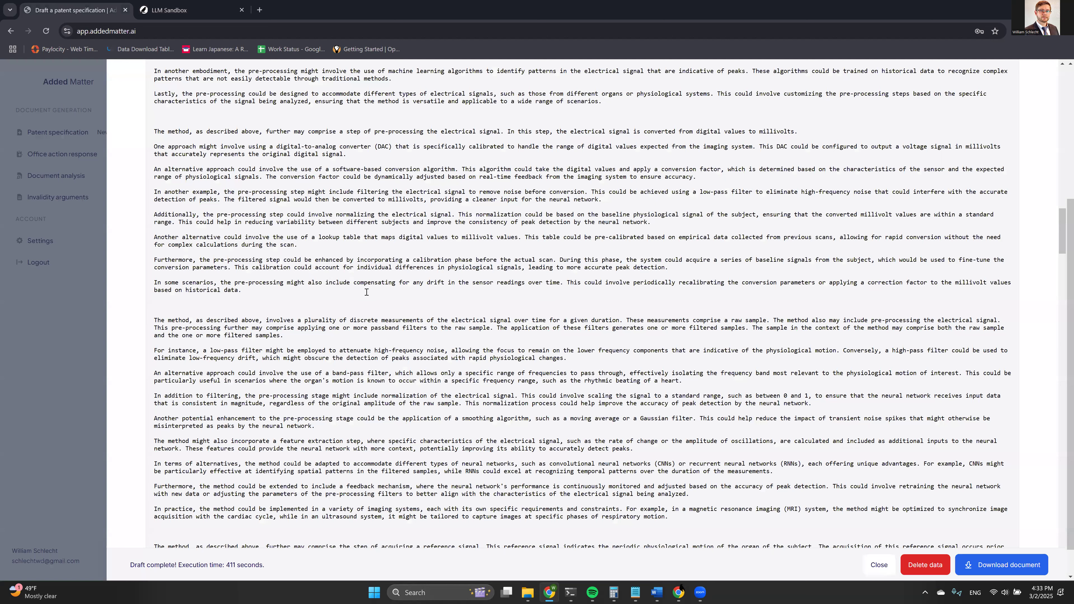
Review the Figure 1 line under BRIEF DESCRIPTION, then return to the LLM Sandbox conversation.
scroll(366, 292, up, 15)
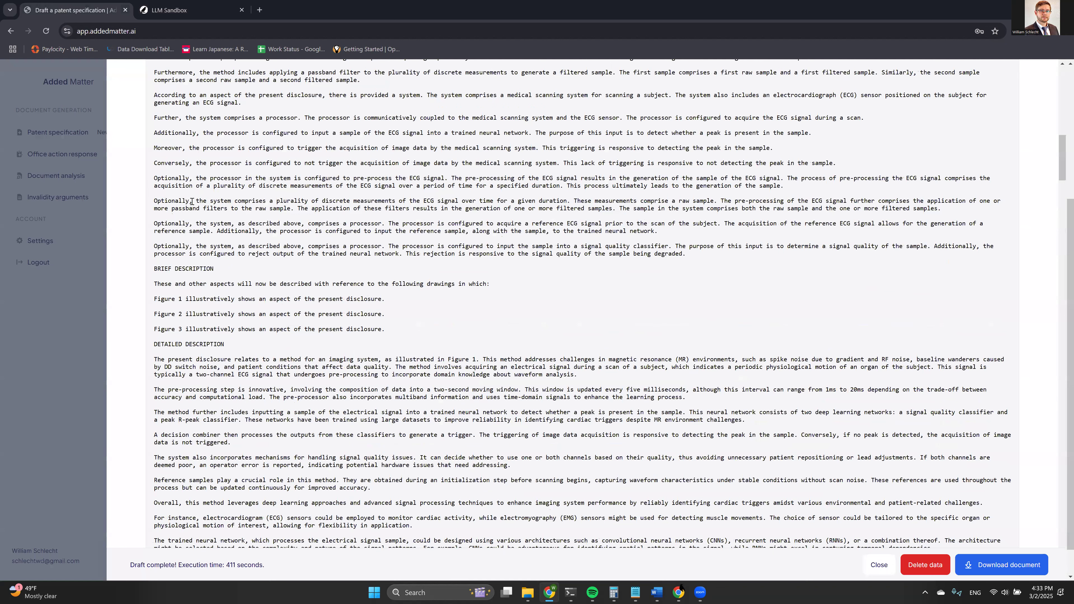
scroll(165, 200, down, 2)
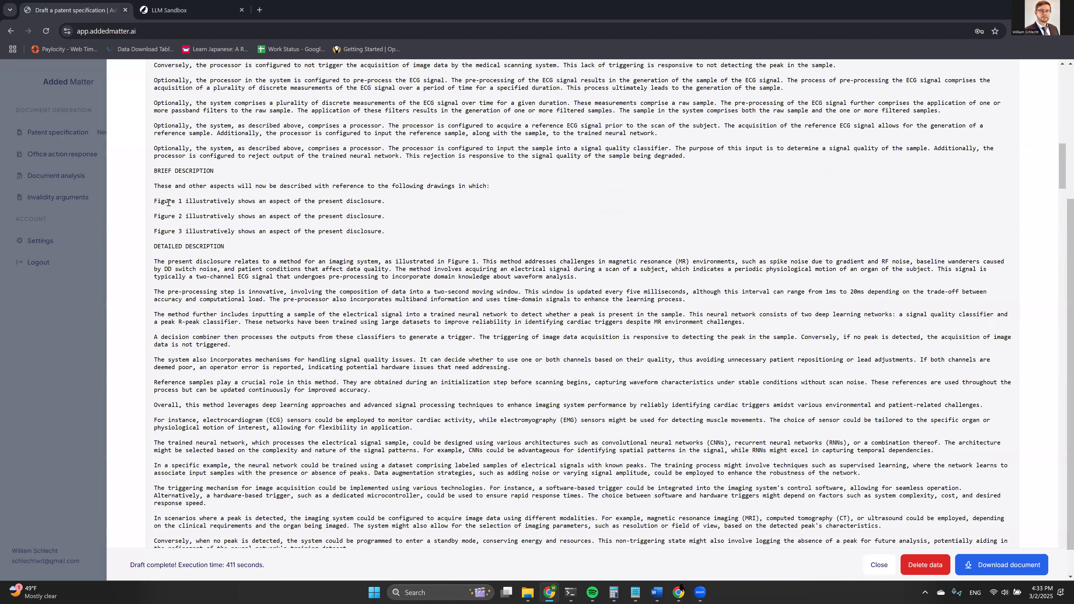
drag(363, 202, 228, 195)
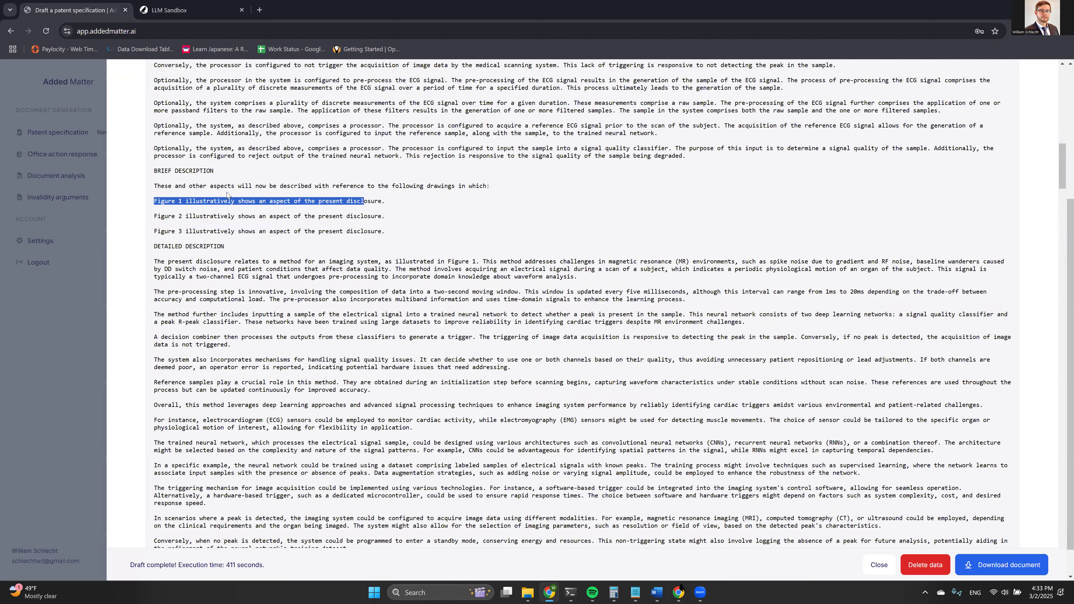
triple_click(171, 204)
click(169, 10)
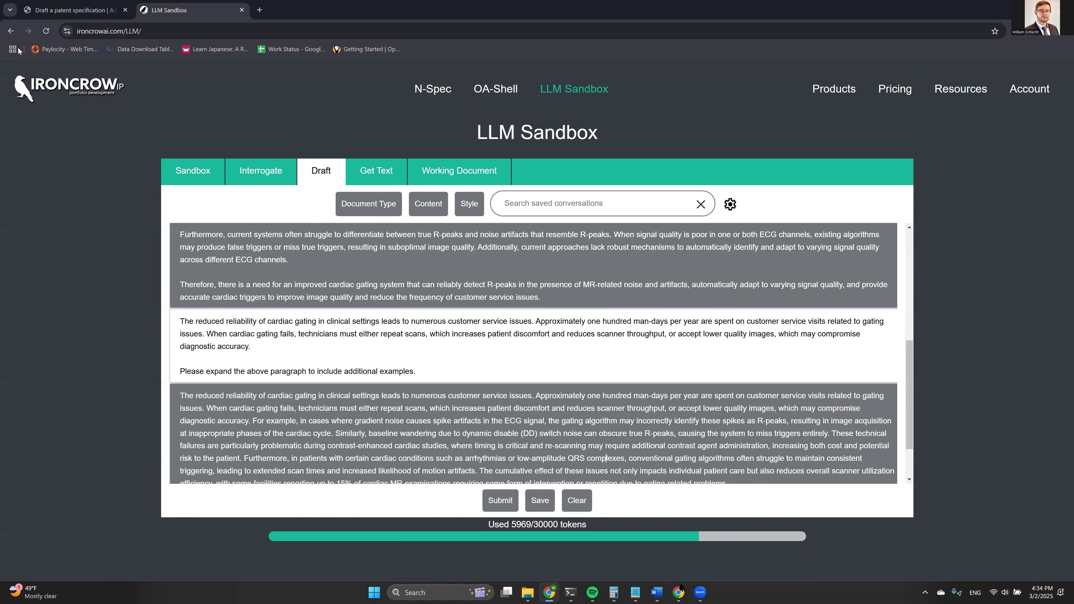
Locate the drafted BACKGROUND paragraphs in the Draft response, briefly checking the Added Matter draft.
scroll(402, 363, up, 5)
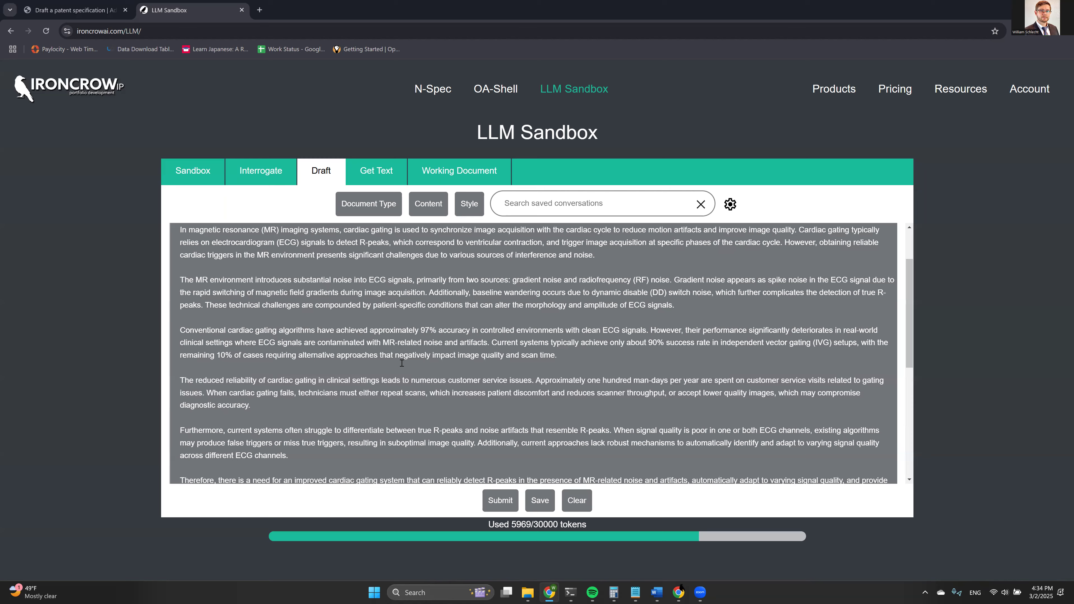
click(132, 5)
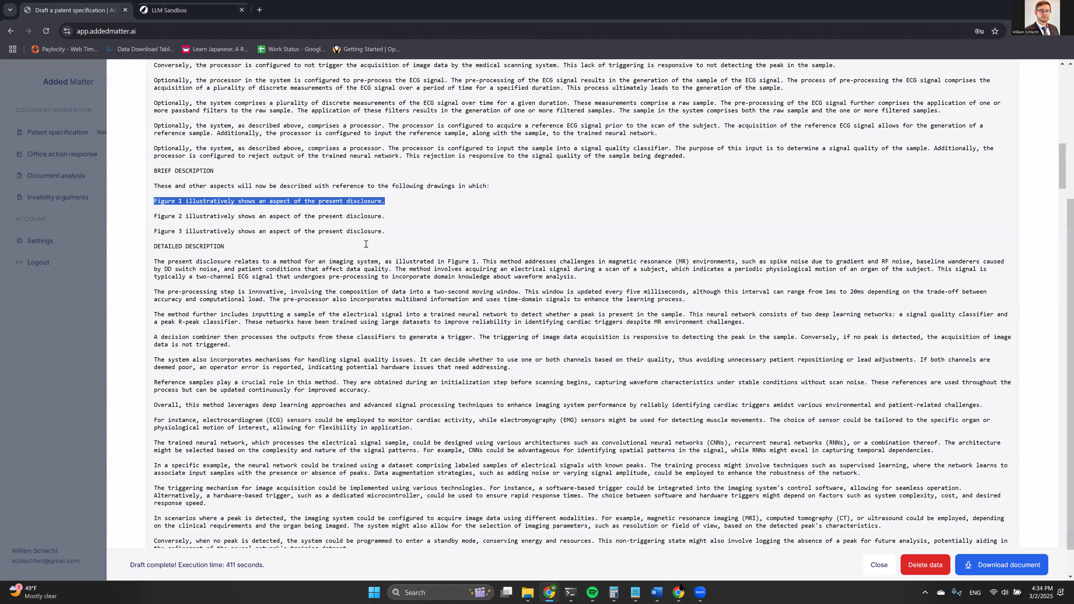
scroll(392, 250, up, 15)
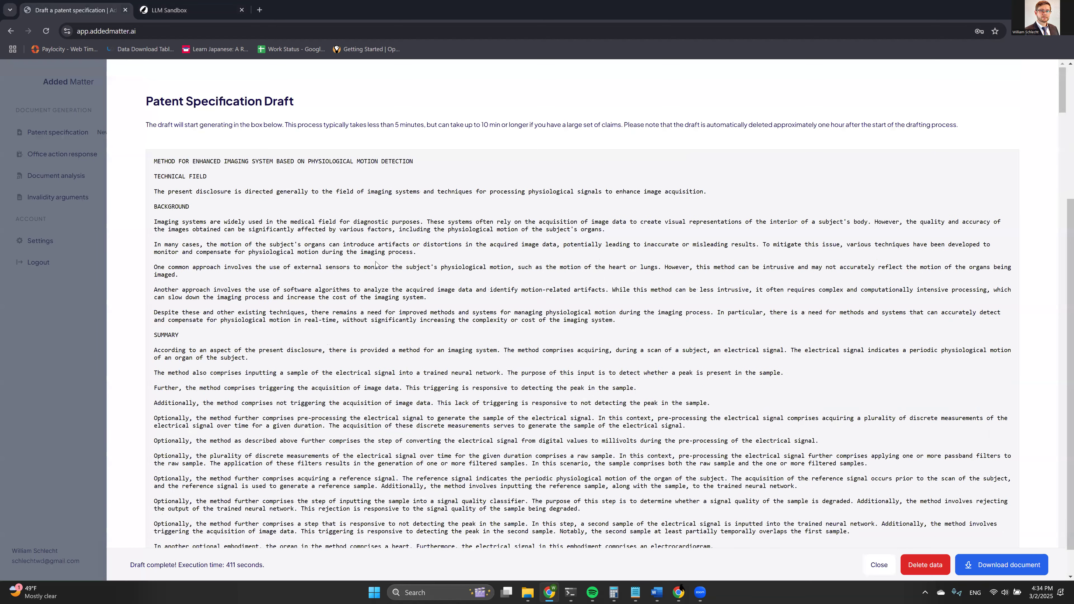
click(208, 5)
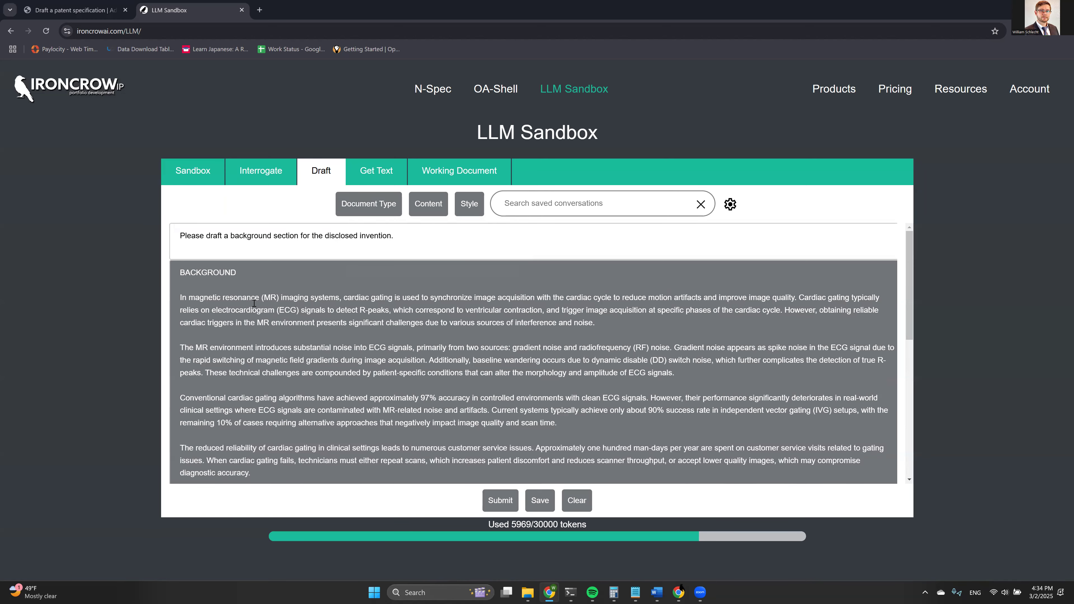
scroll(254, 303, down, 1)
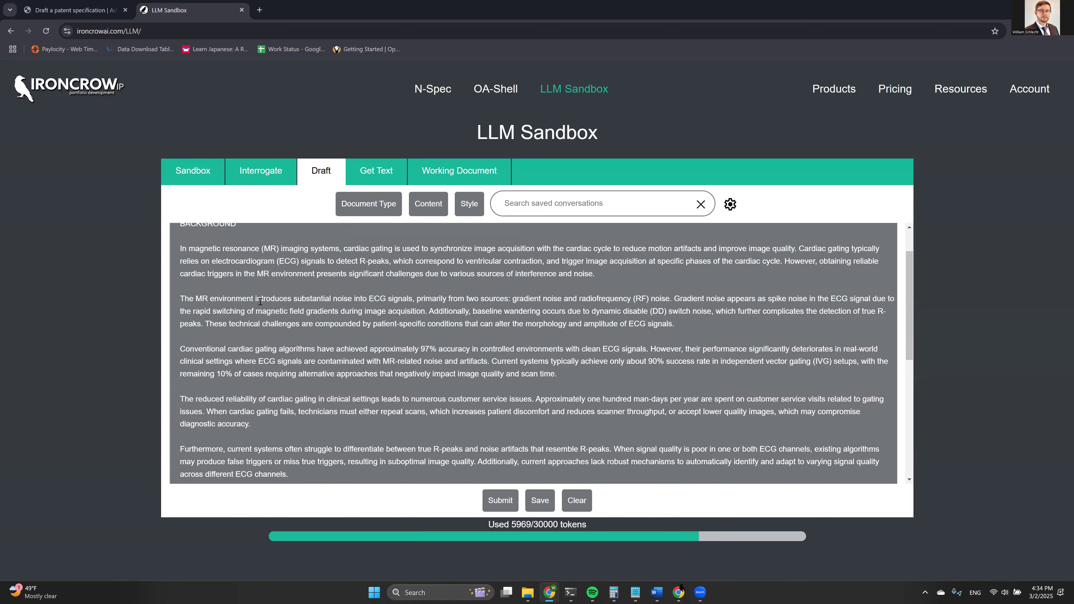
scroll(296, 296, down, 1)
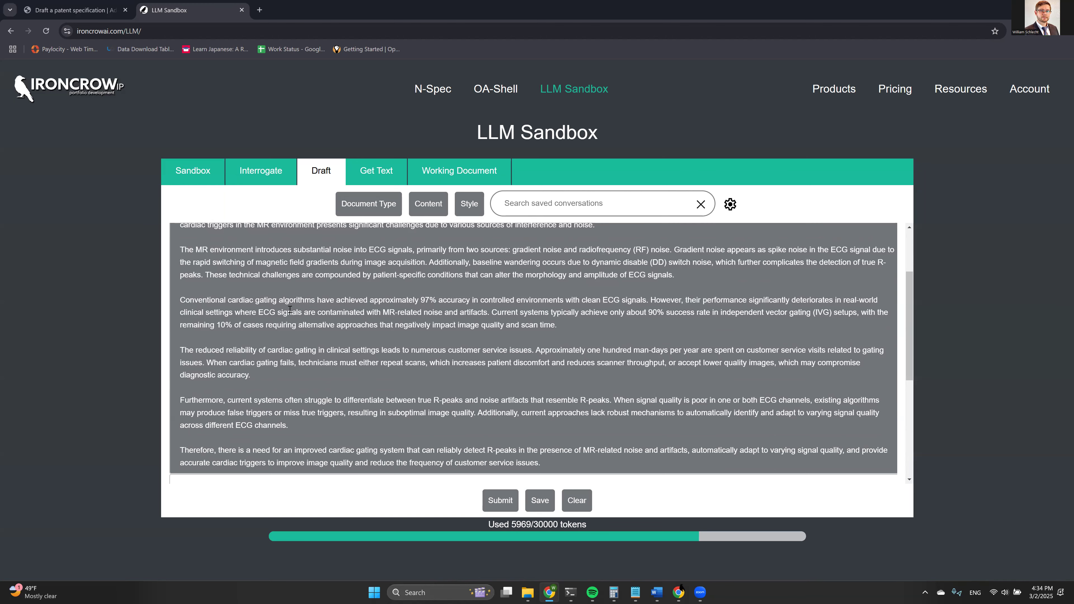
scroll(291, 310, up, 1)
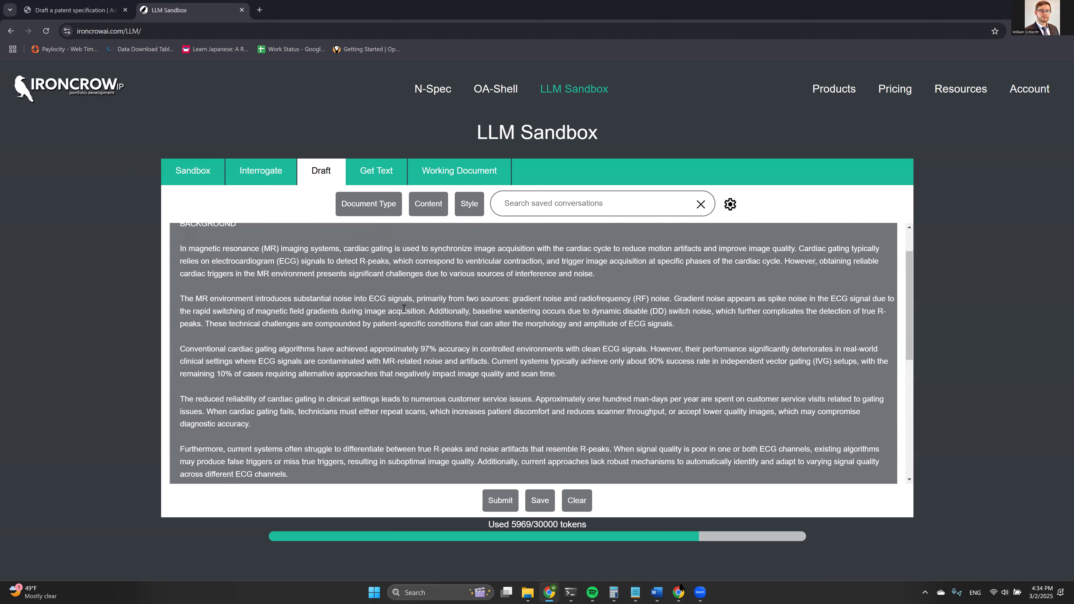
scroll(426, 343, down, 5)
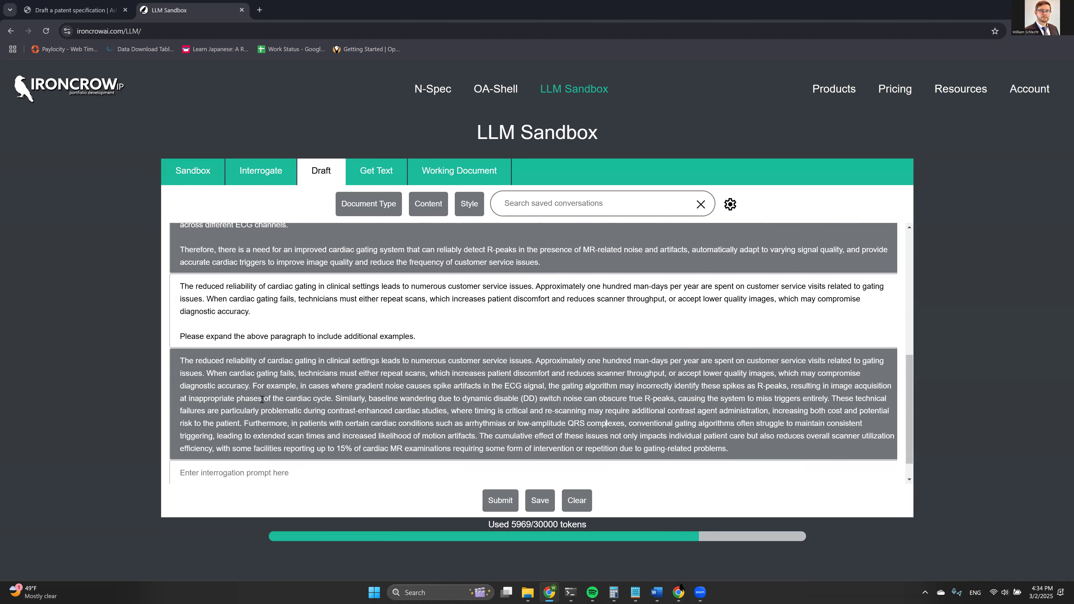
scroll(267, 355, up, 2)
scroll(267, 340, up, 1)
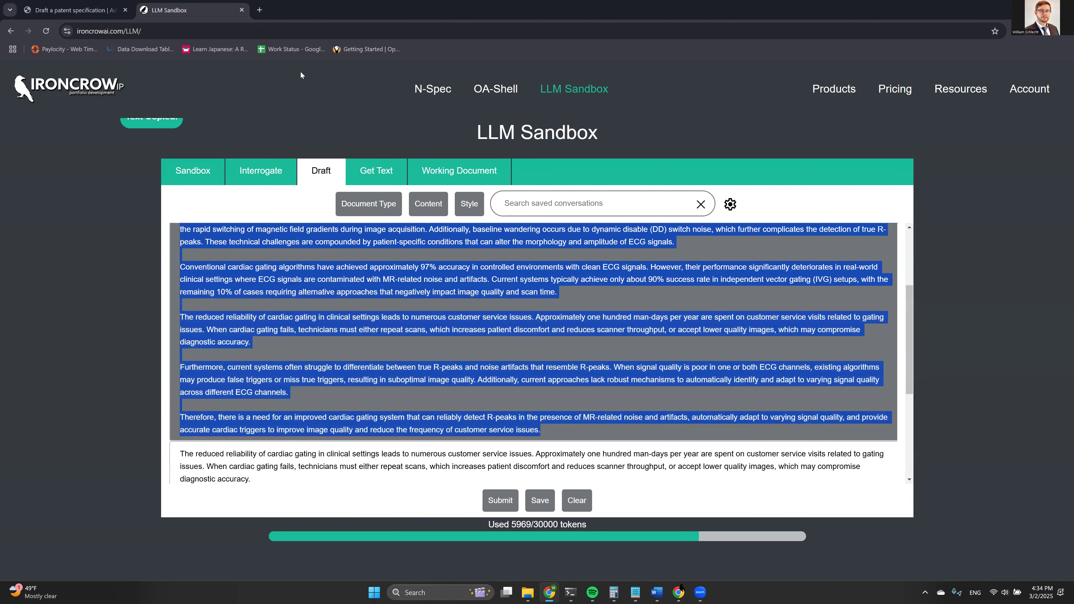
Paste the copied background text into the Working Document.
click(447, 170)
click(360, 257)
key(ctrl+v)
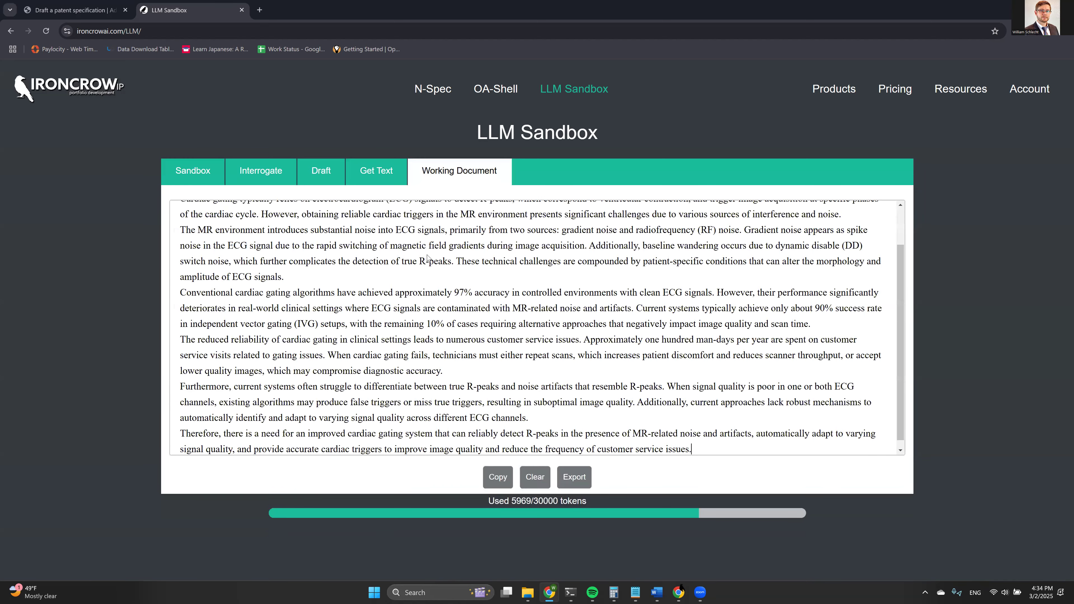
Back in Draft, enable Include Working Document Text under Content.
click(321, 171)
mouse_move(425, 208)
click(447, 386)
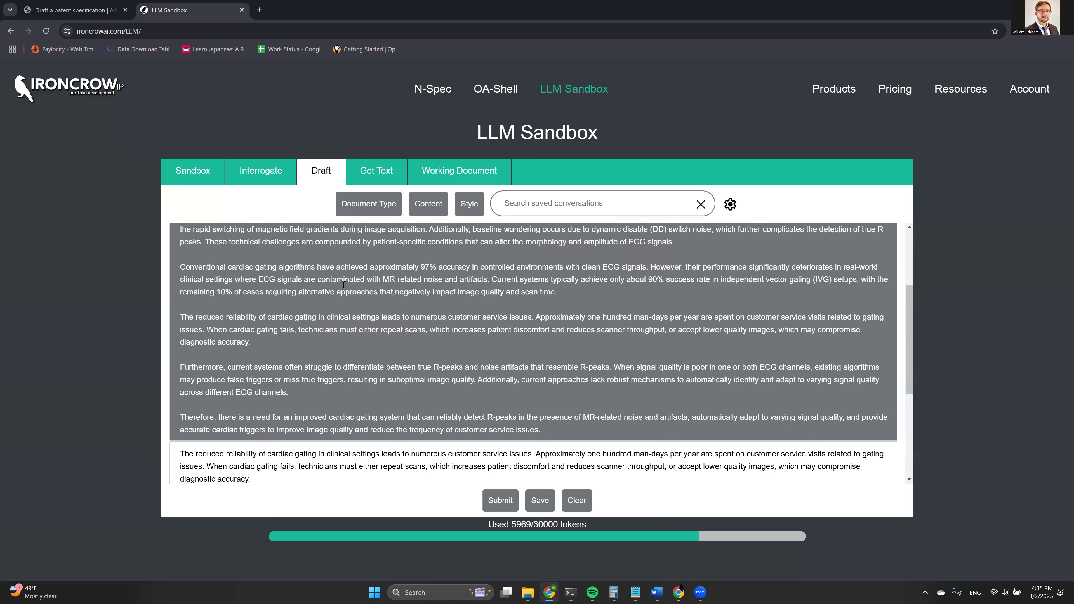
click(70, 10)
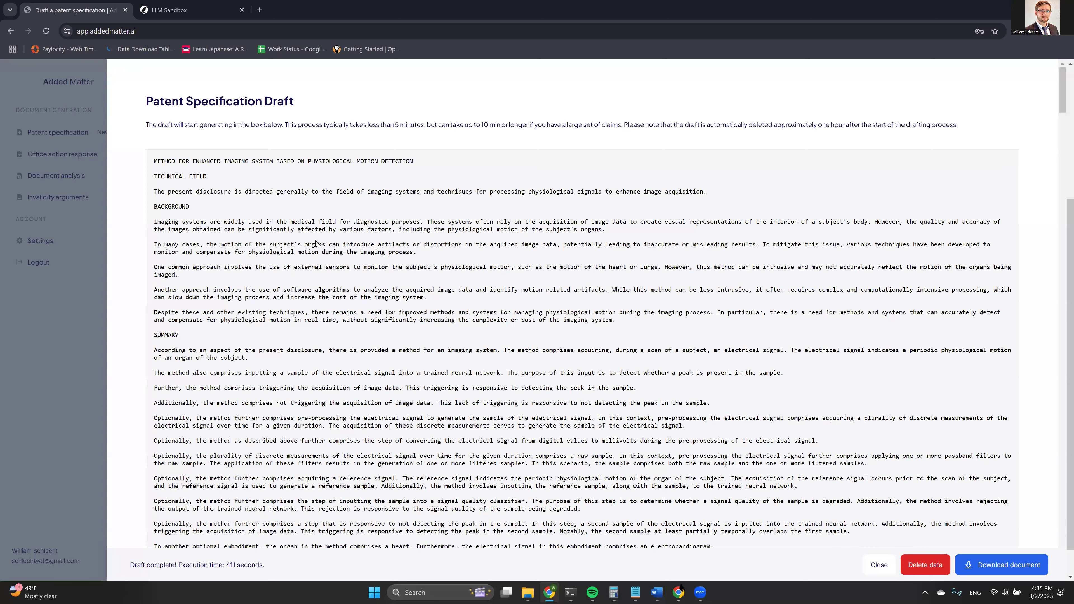
scroll(274, 248, down, 10)
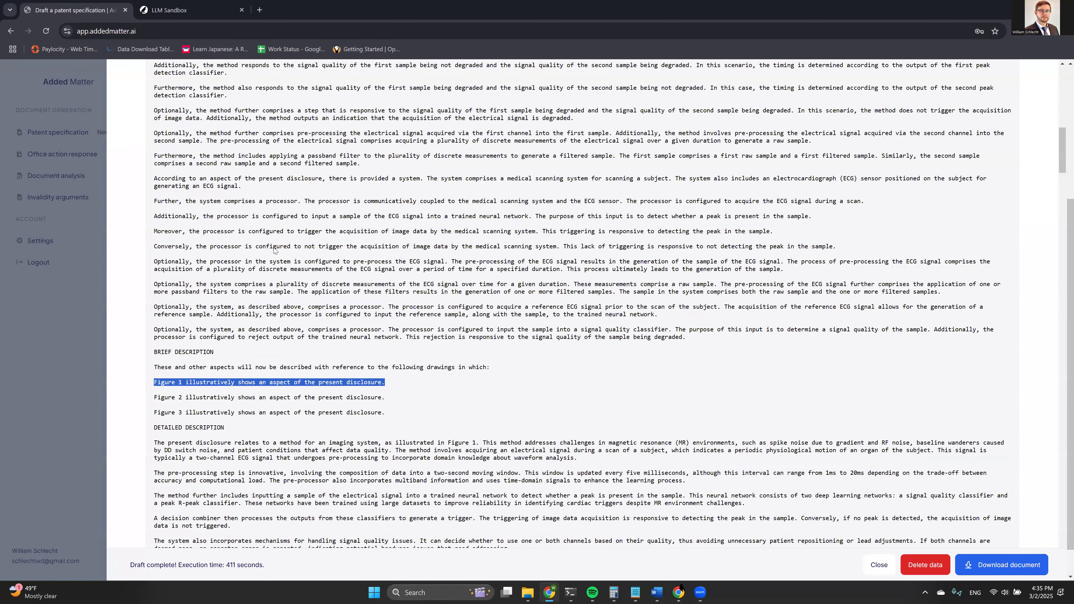
scroll(377, 227, down, 10)
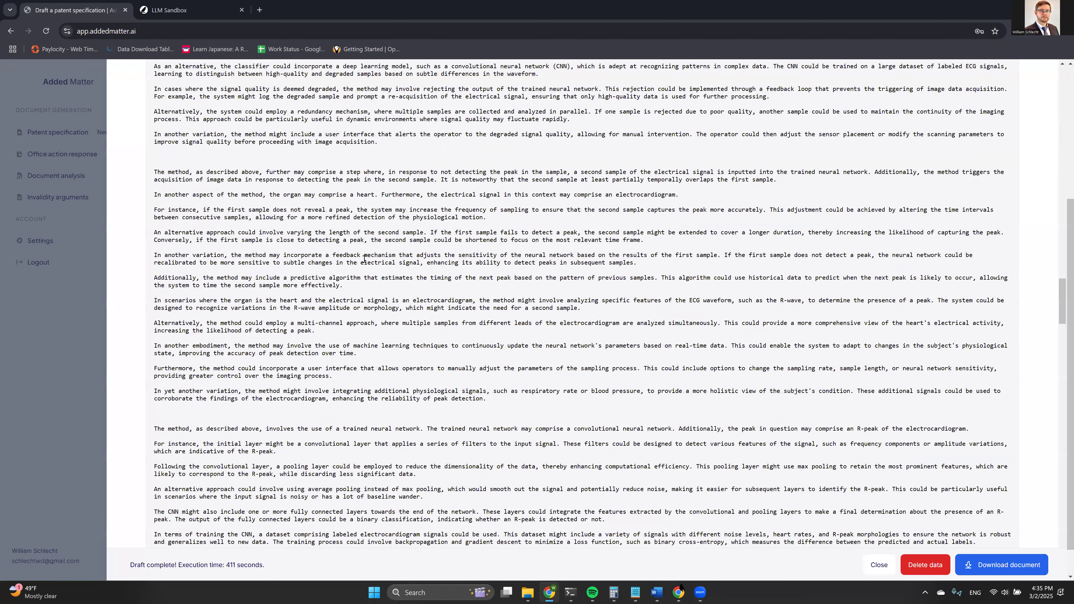
scroll(364, 258, down, 15)
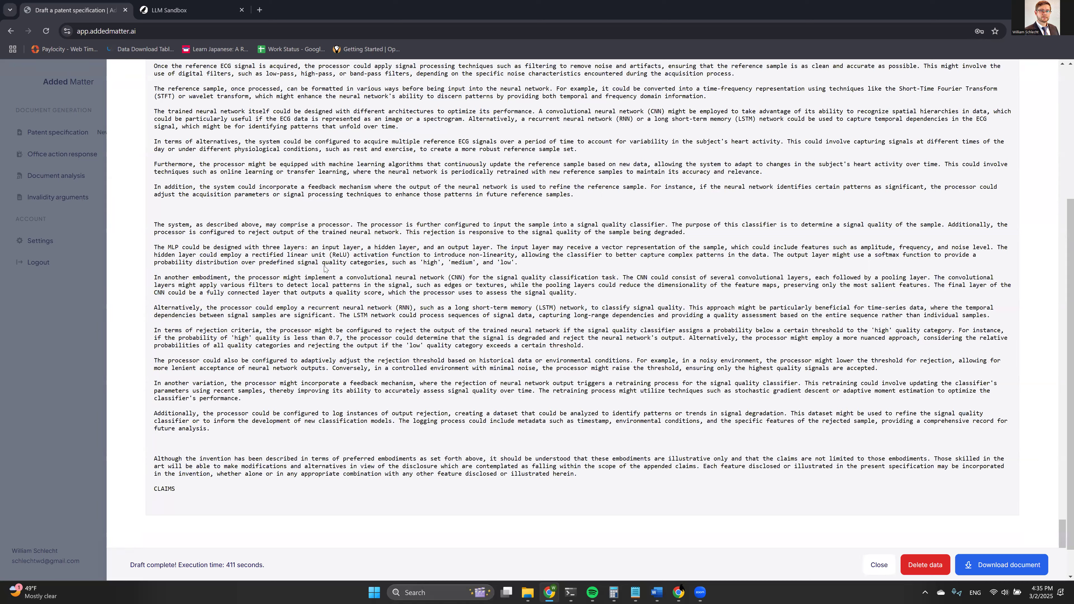
drag(156, 216, 262, 301)
click(261, 305)
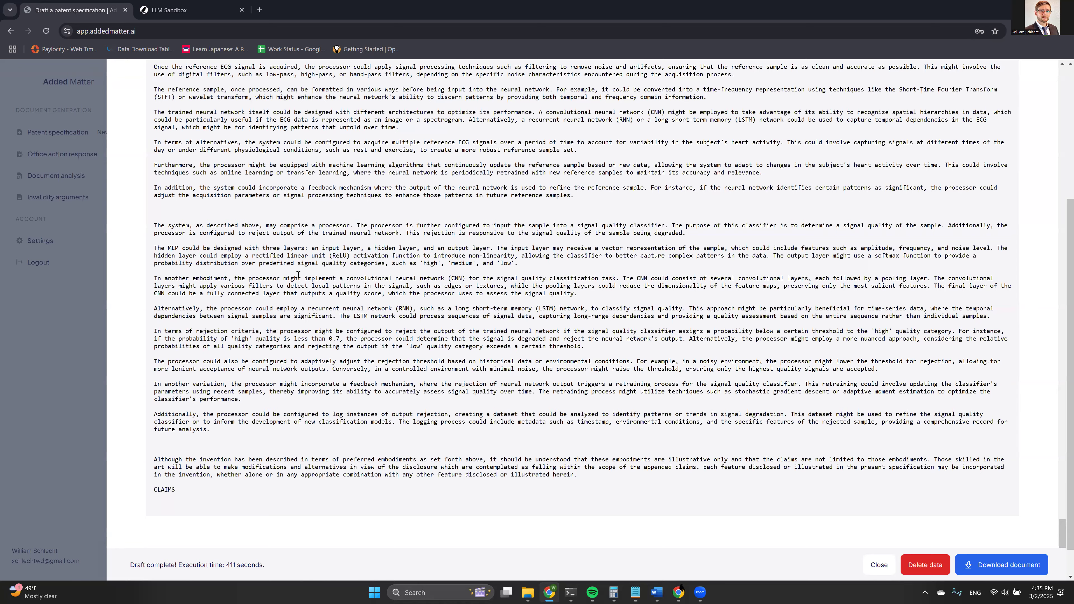
scroll(262, 279, up, 1)
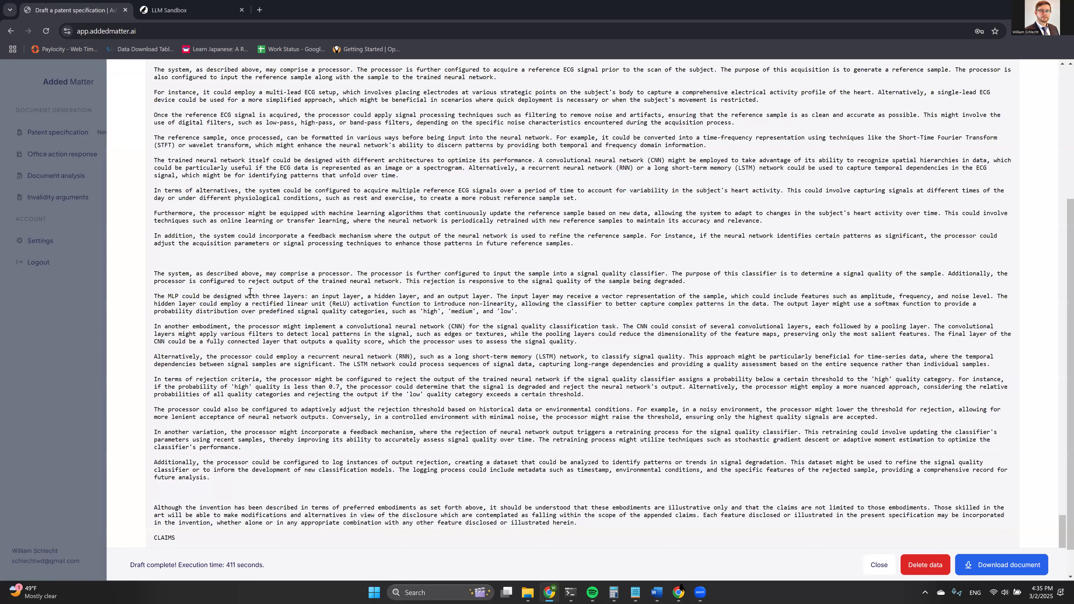
scroll(250, 292, down, 1)
key(ctrl+Tab)
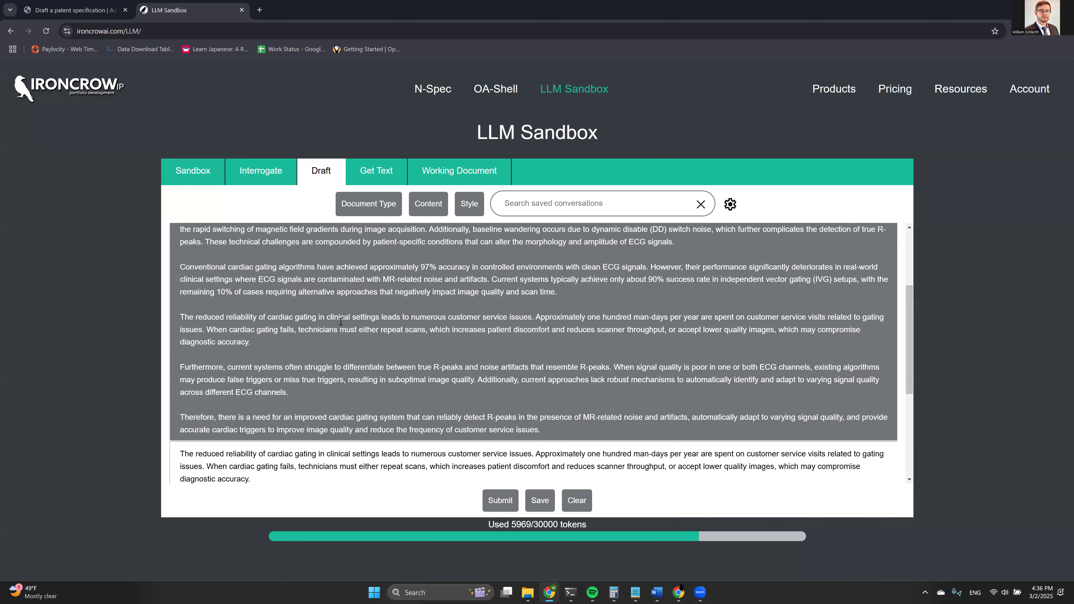
Scroll to the top of the Draft conversation and bring up the Added Matter draft.
scroll(341, 321, up, 3)
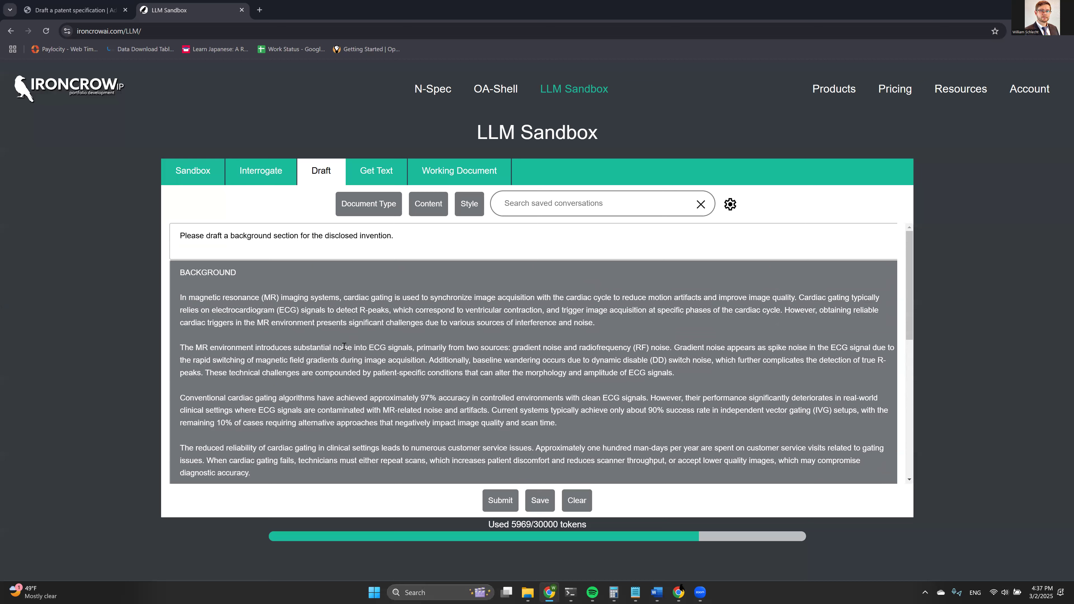
click(72, 10)
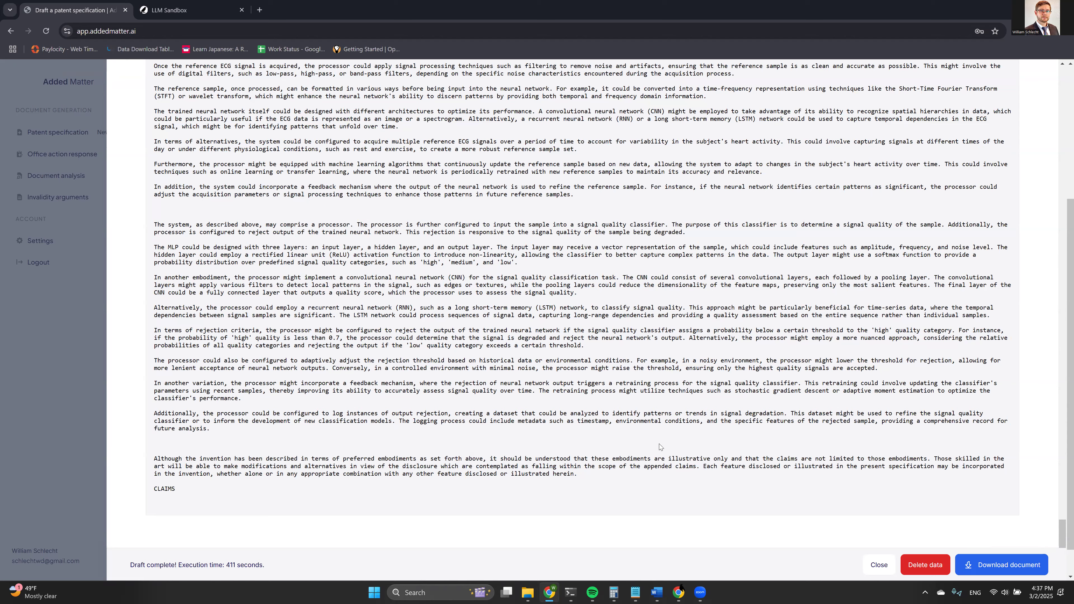
Scroll up and down through the completed Added Matter patent draft to review it.
scroll(257, 364, up, 7)
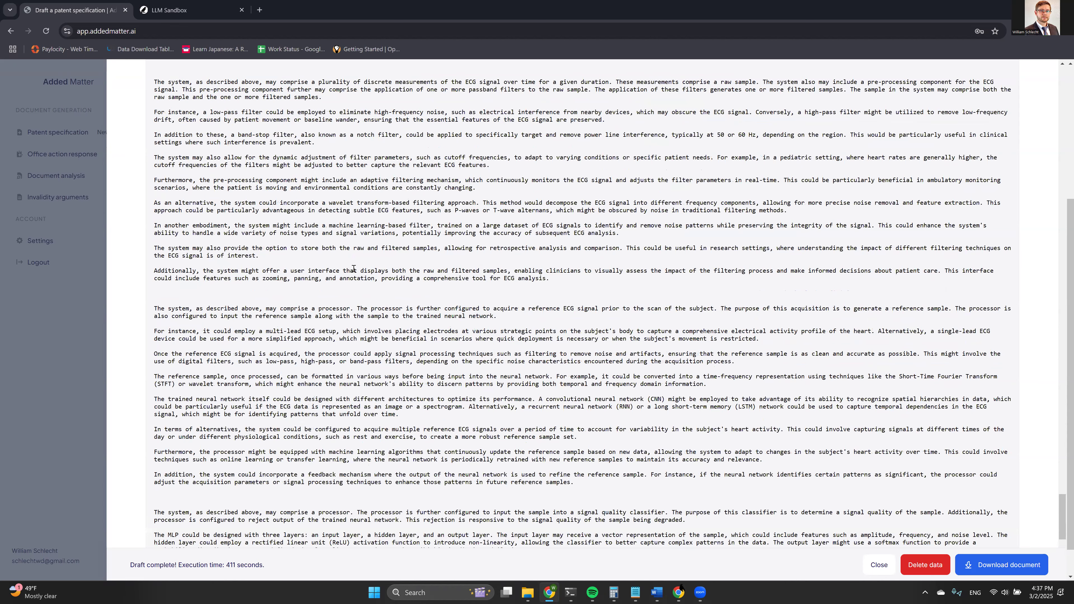
scroll(353, 270, up, 20)
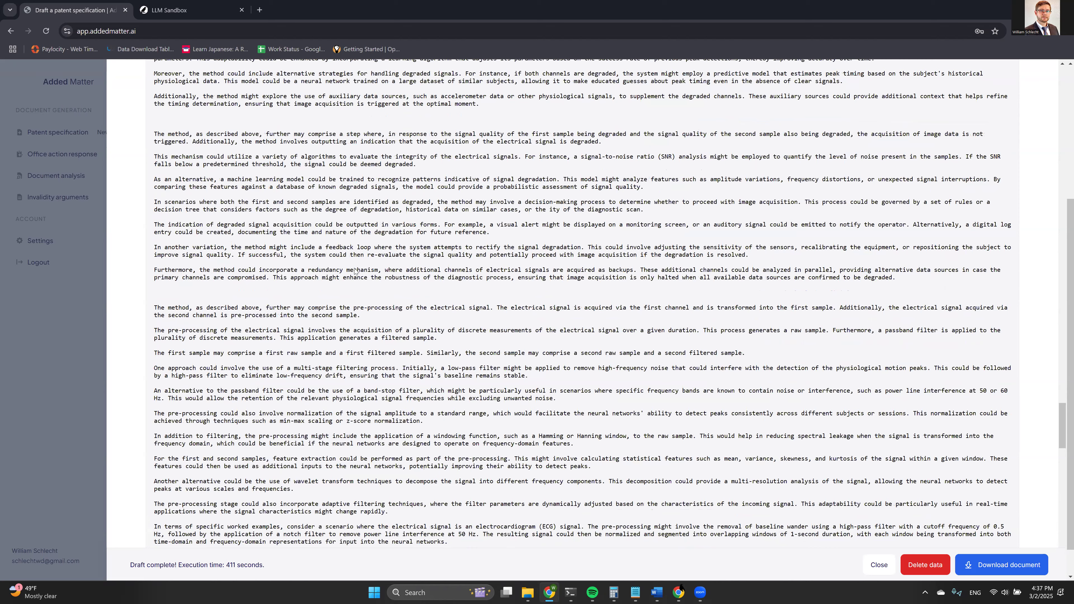
scroll(354, 271, down, 20)
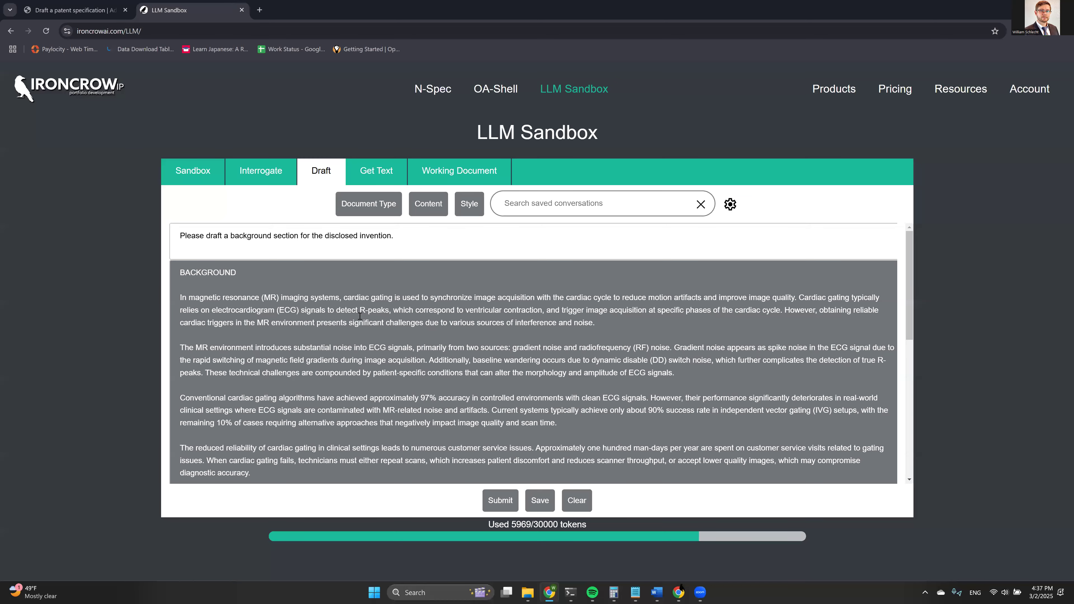
Scroll down the BACKGROUND response, then switch to the Added Matter draft with Ctrl+Shift+Tab.
scroll(363, 319, down, 2)
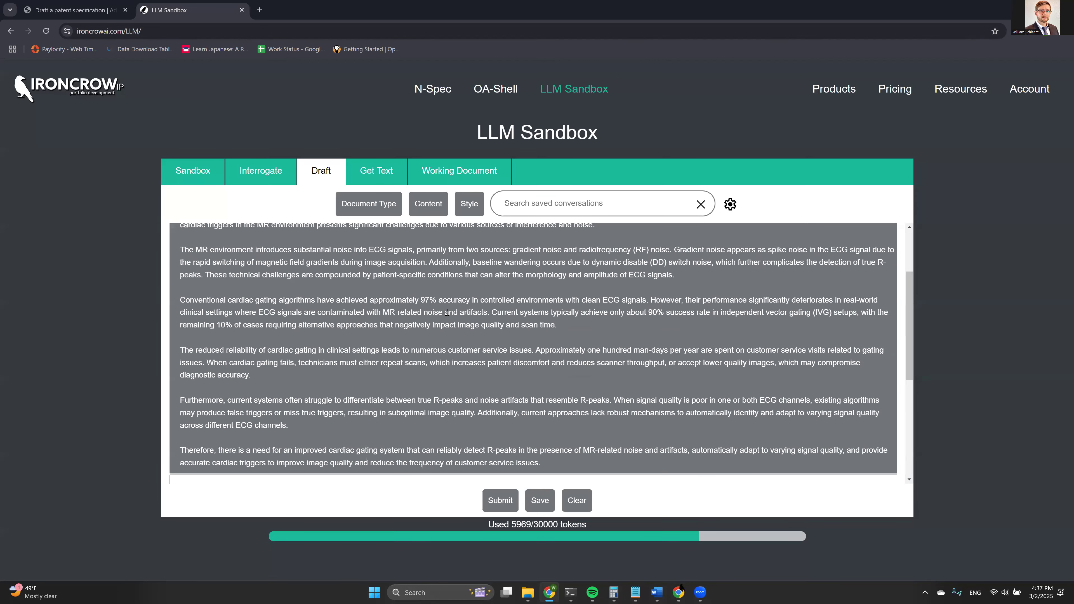
scroll(447, 312, down, 1)
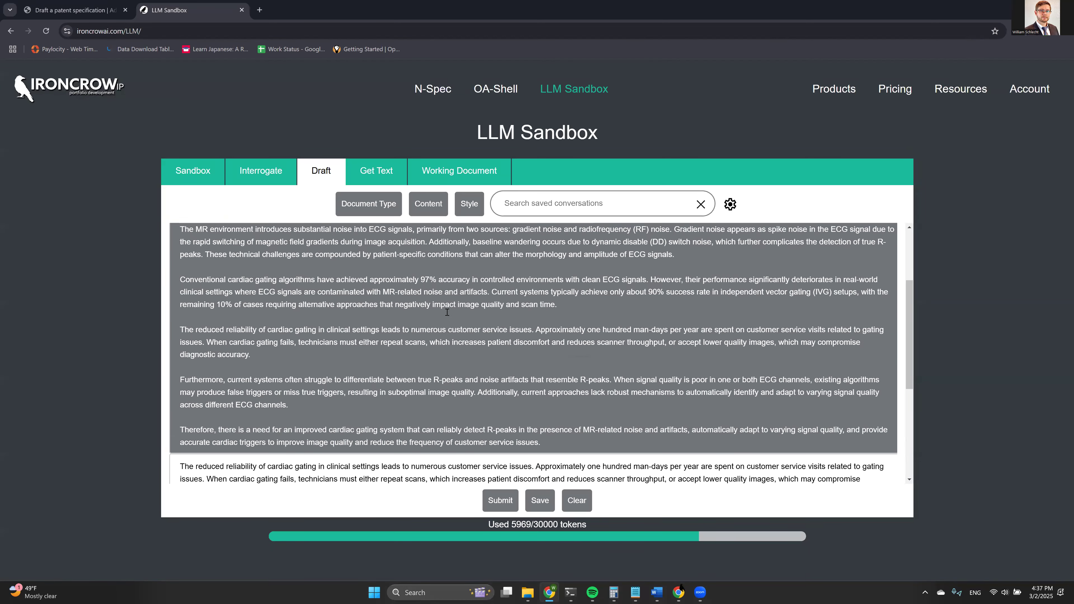
scroll(447, 312, down, 1)
key(ctrl+shift+Tab)
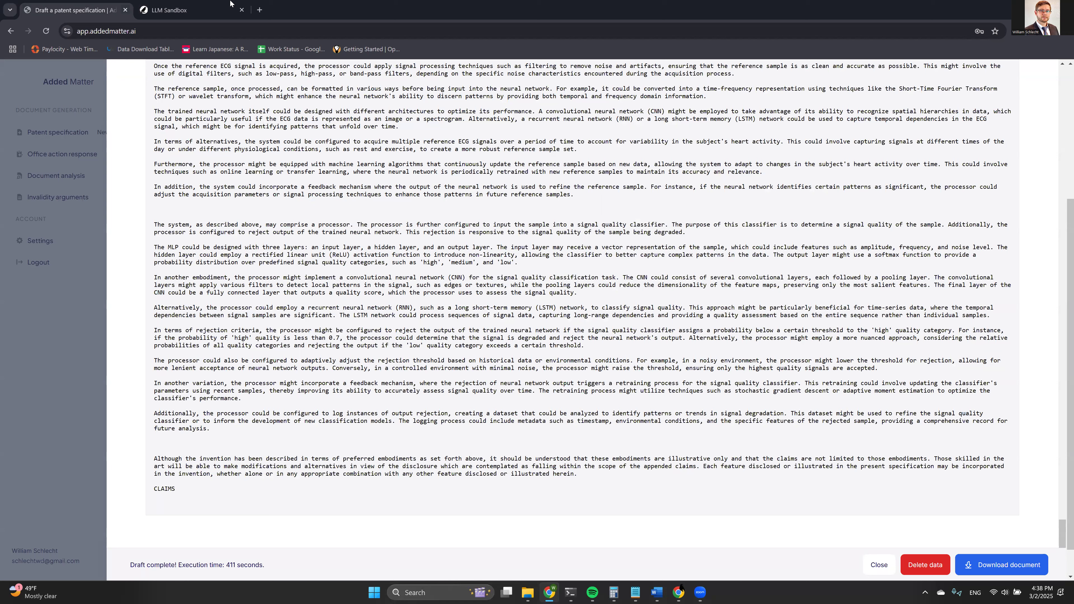
Clear the Draft prompt and generated background text, briefly rechecking the Added Matter draft.
click(178, 10)
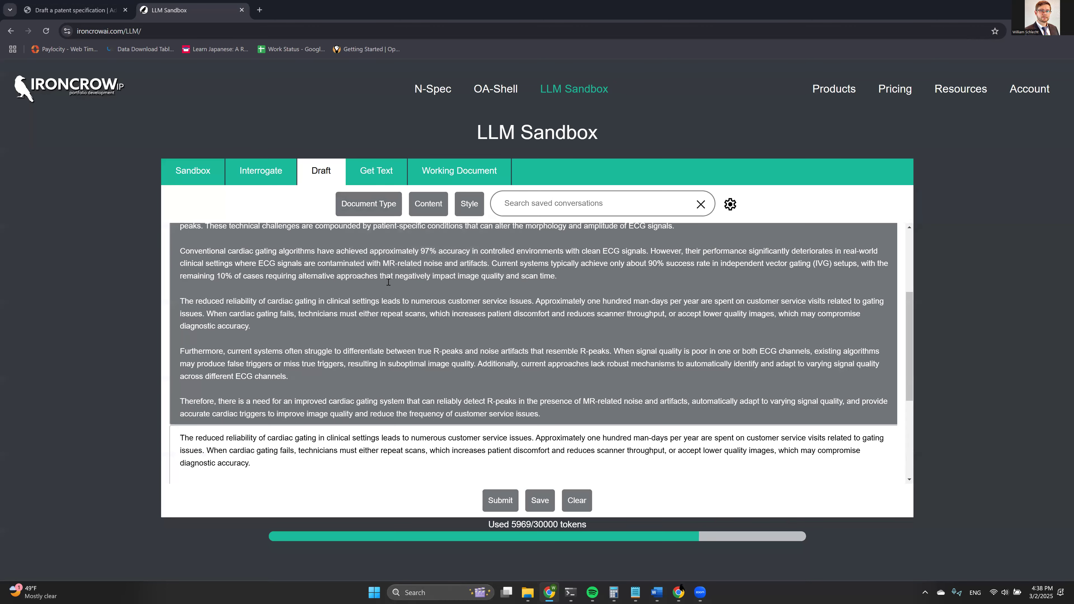
scroll(389, 254, up, 3)
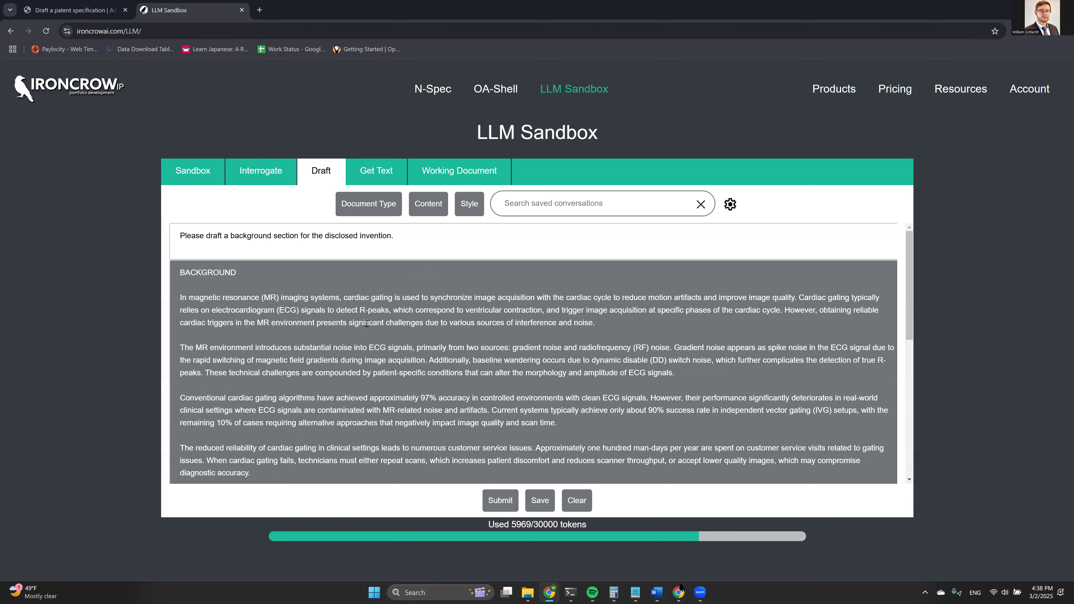
click(576, 501)
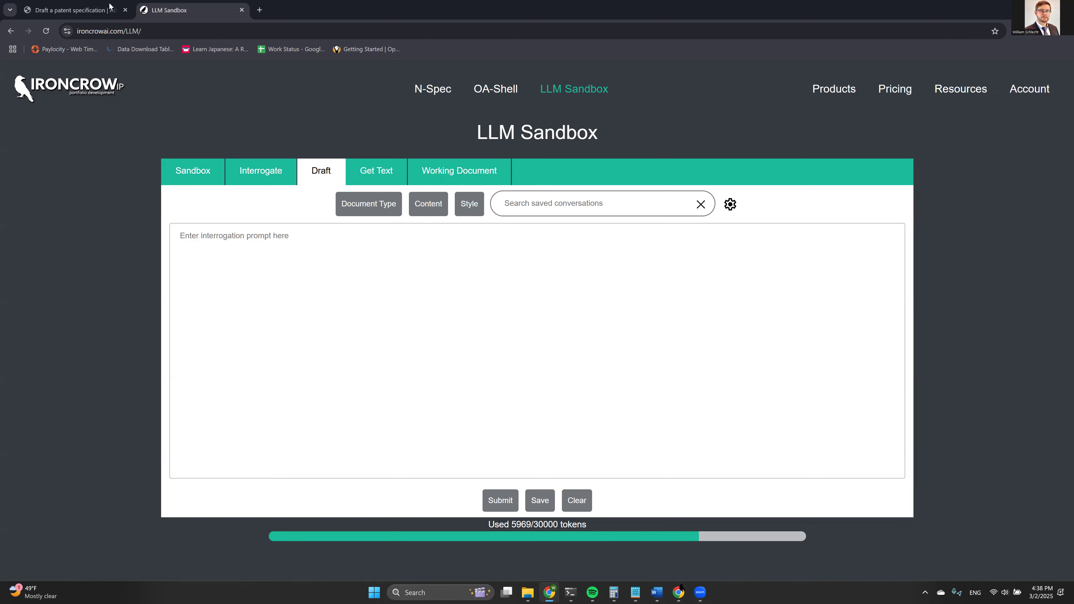
click(120, 5)
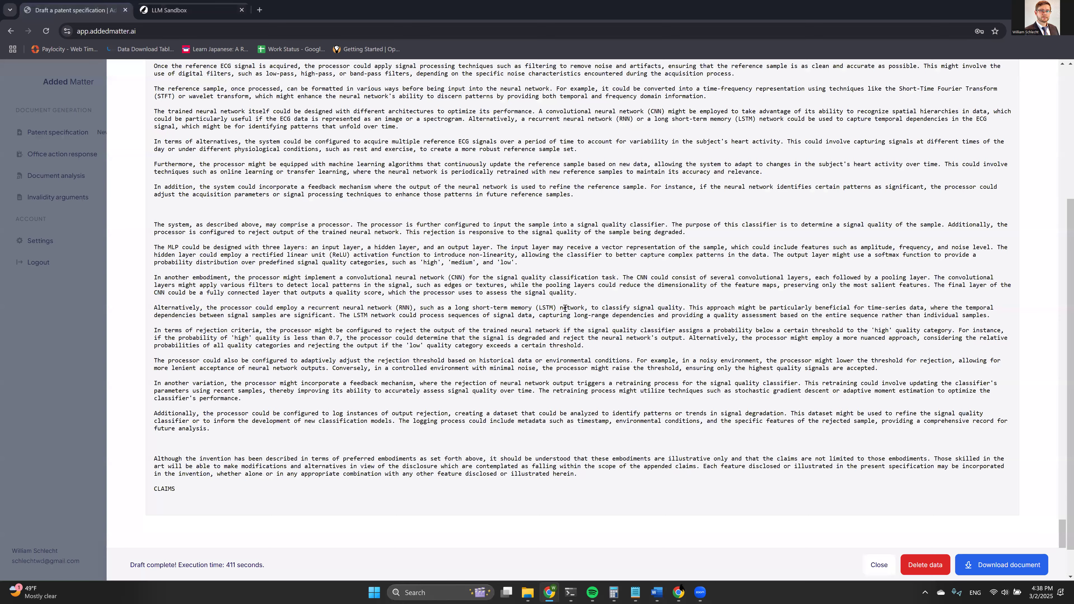
click(182, 9)
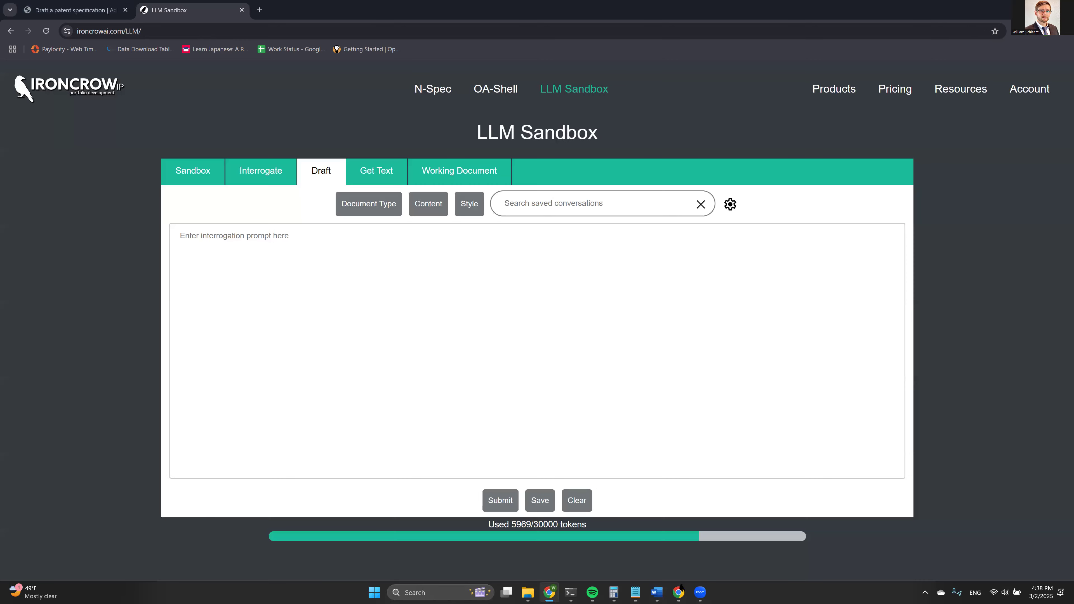